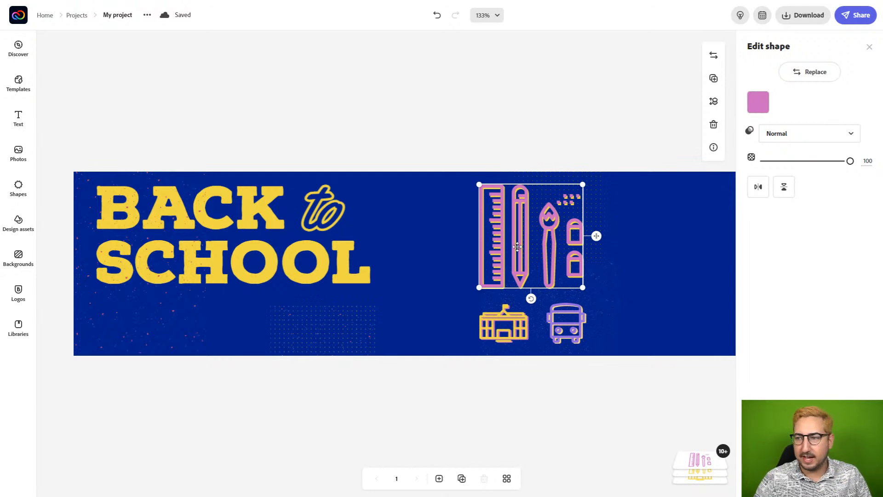
Step: Try enlarging only the pink school-supplies shape, and undo the resize
mouse_move(479, 288)
mouse_down()
mouse_move(437, 318)
mouse_move(439, 328)
mouse_up()
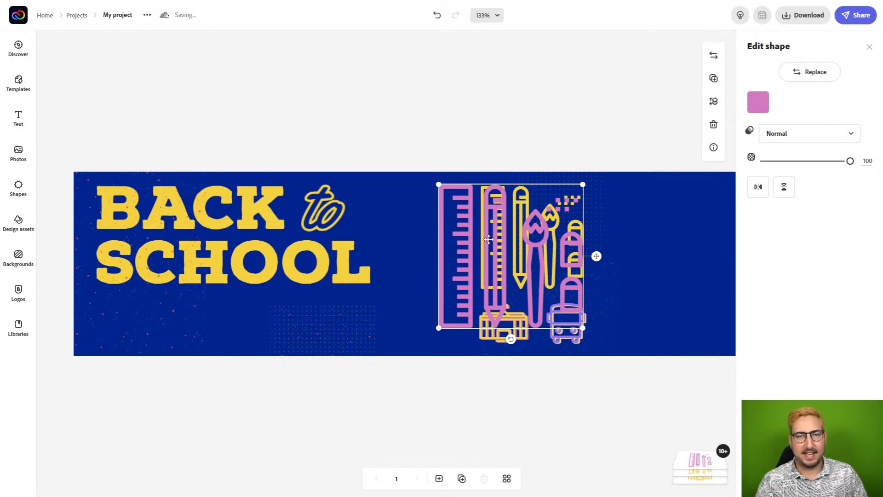
key(ctrl+z)
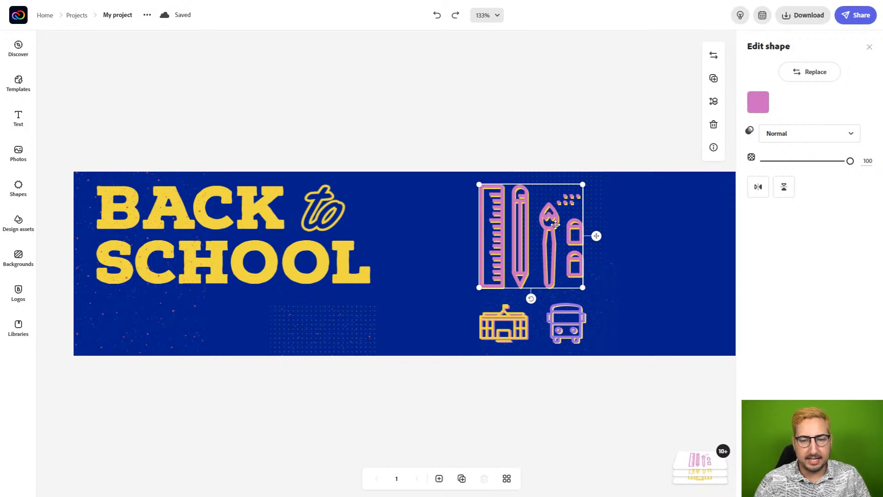
Step: Group the pink and yellow layers of the school-supplies artwork
scroll(554, 225, up, 2)
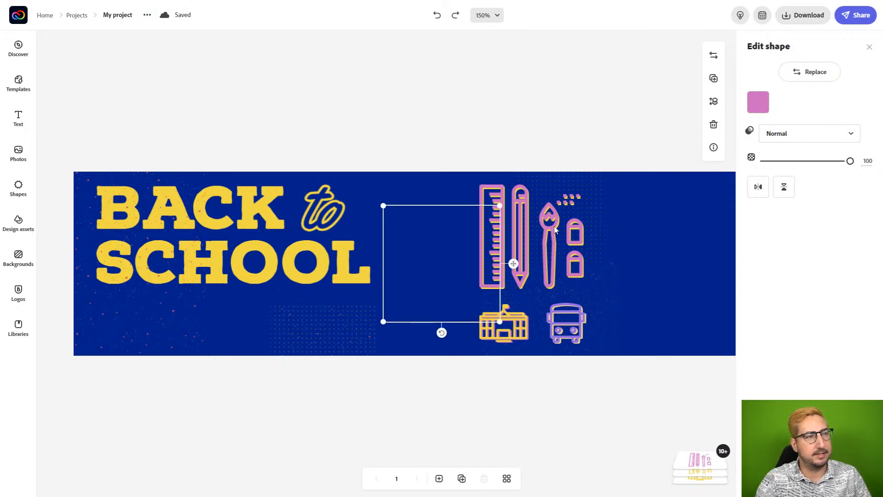
scroll(554, 227, up, 2)
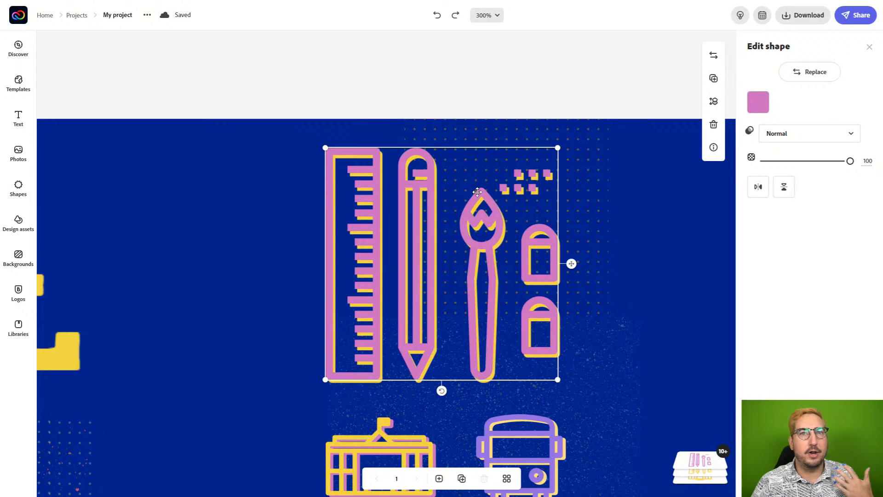
click(484, 93)
click(436, 252)
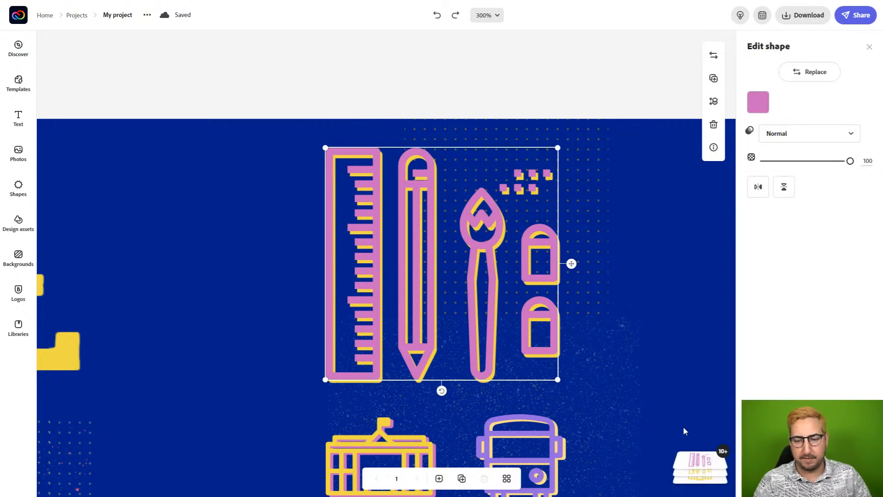
click(698, 472)
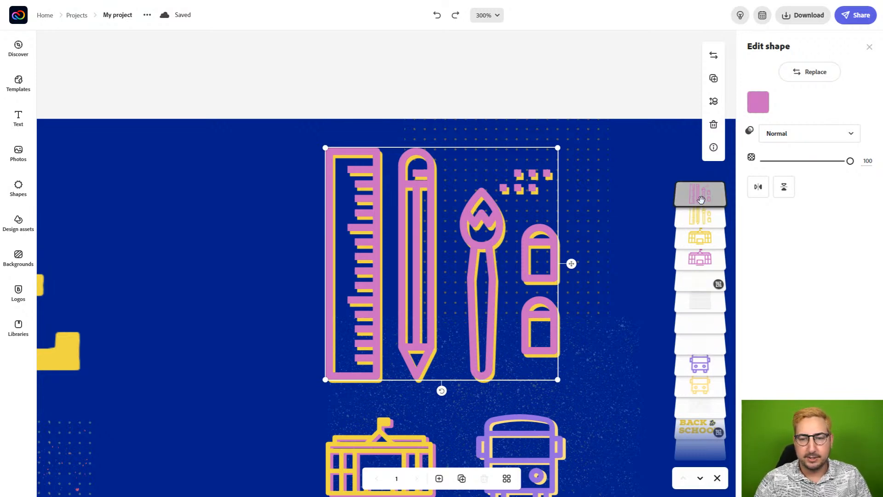
click(702, 221)
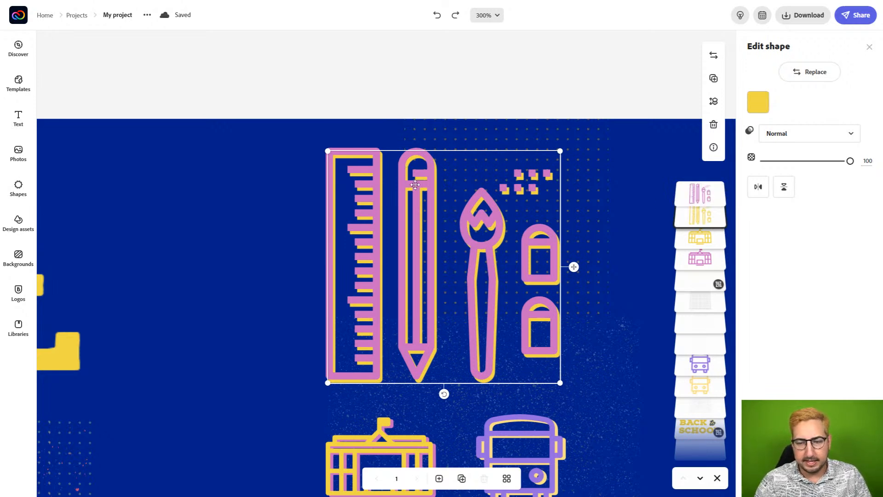
drag(324, 133, 353, 185)
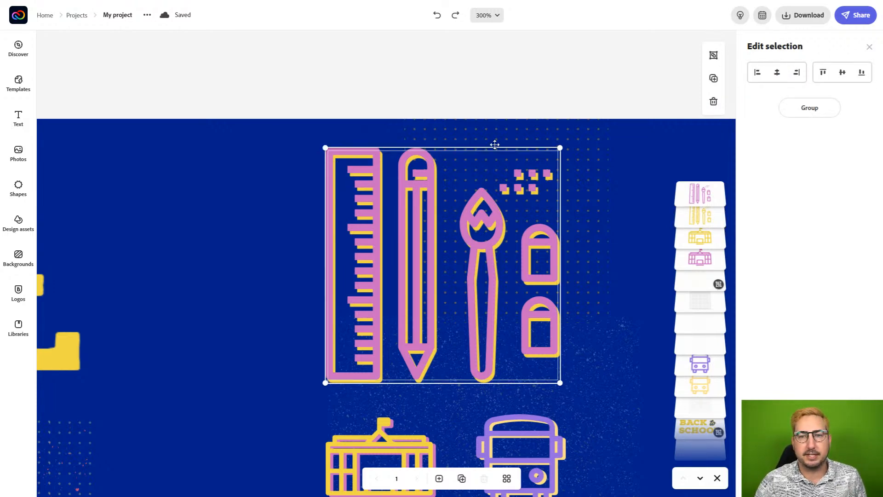
click(713, 59)
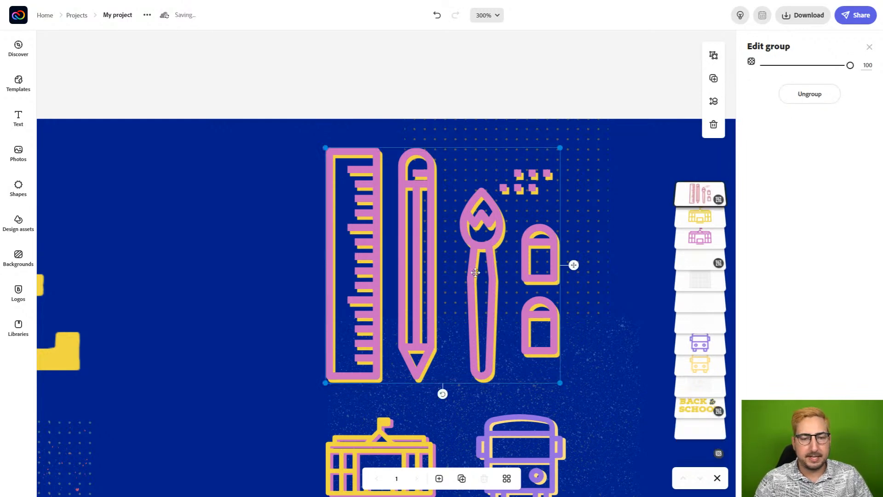
Step: Enlarge the school-supplies group to nearly the banner's full height and place it at the banner's right end
drag(484, 272, 336, 276)
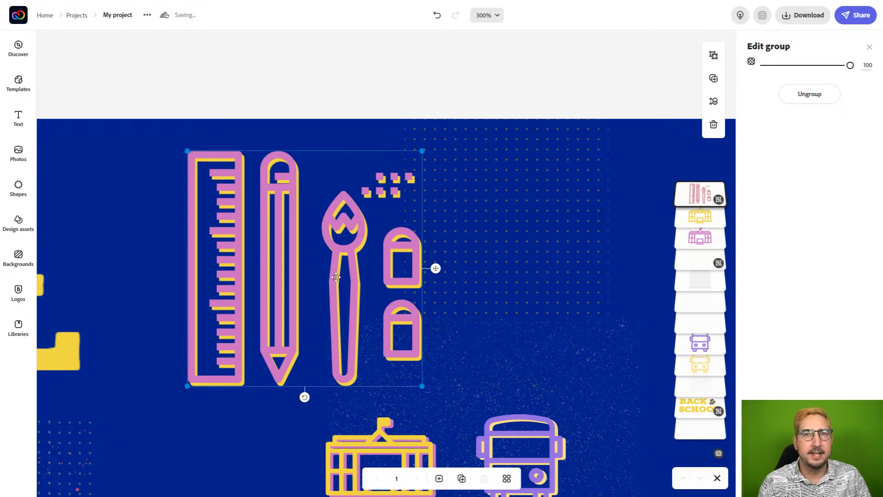
key(ctrl+minus)
key(ctrl+minus)
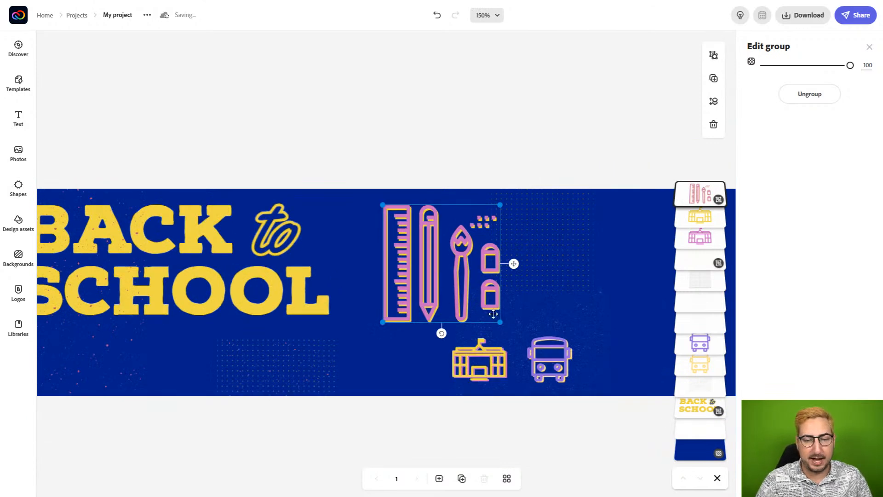
drag(500, 323, 558, 380)
drag(540, 308, 314, 305)
drag(277, 274, 473, 277)
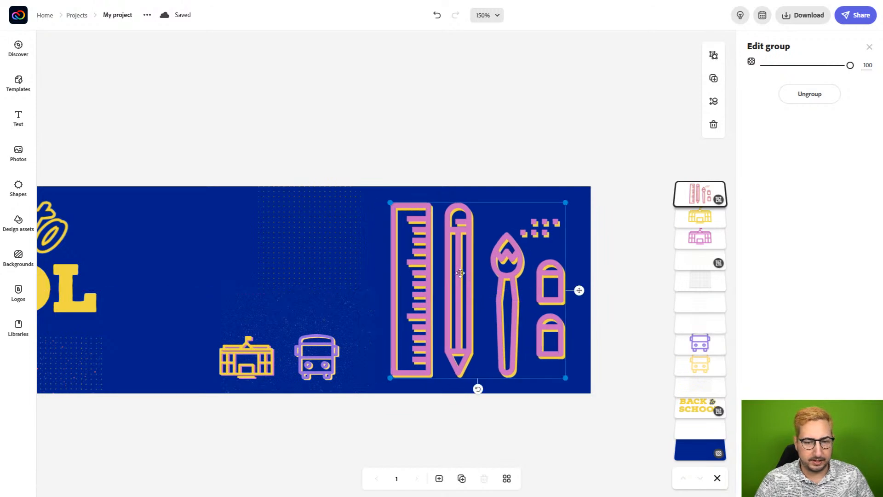
Step: Enlarge the dotted pattern behind the school supplies at the banner's upper right corner, and reposition the speckle texture at the supplies' lower left
click(346, 245)
drag(361, 289, 437, 365)
drag(322, 223, 499, 181)
click(319, 309)
drag(377, 285, 438, 251)
drag(302, 291, 387, 311)
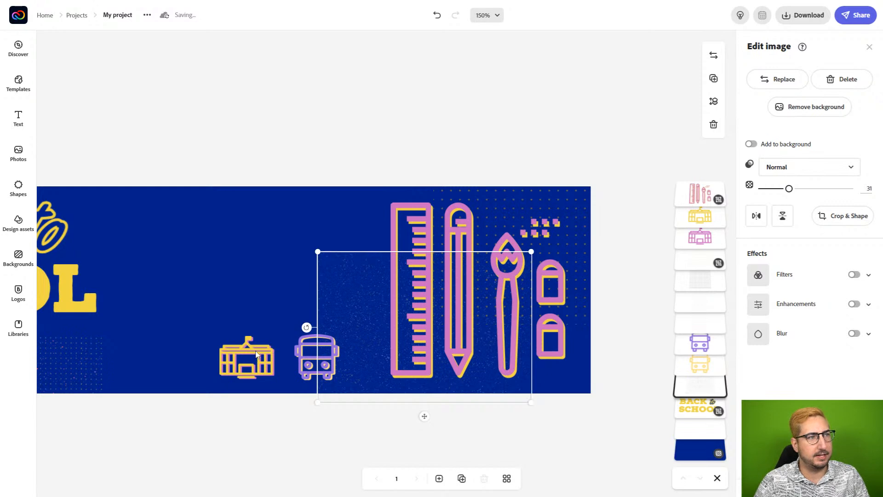
Step: Delete both layers of the school building icon
scroll(371, 274, left, 5)
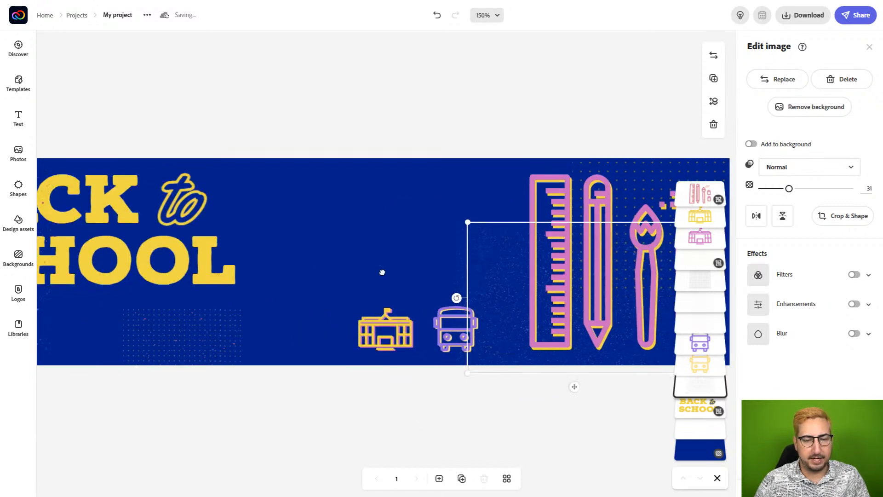
drag(395, 330, 397, 331)
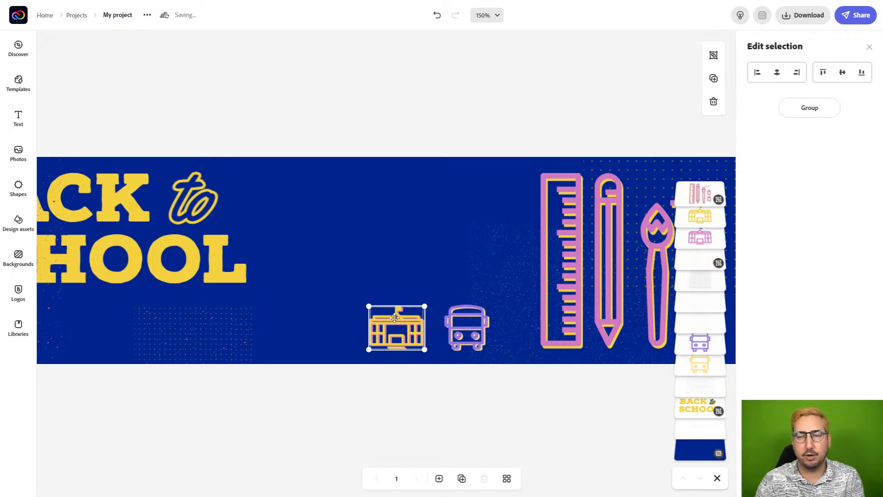
key(Delete)
Step: Group the two bus layers, move the group just right of the heading, and enlarge it to match the heading's two-line height
drag(416, 303, 461, 334)
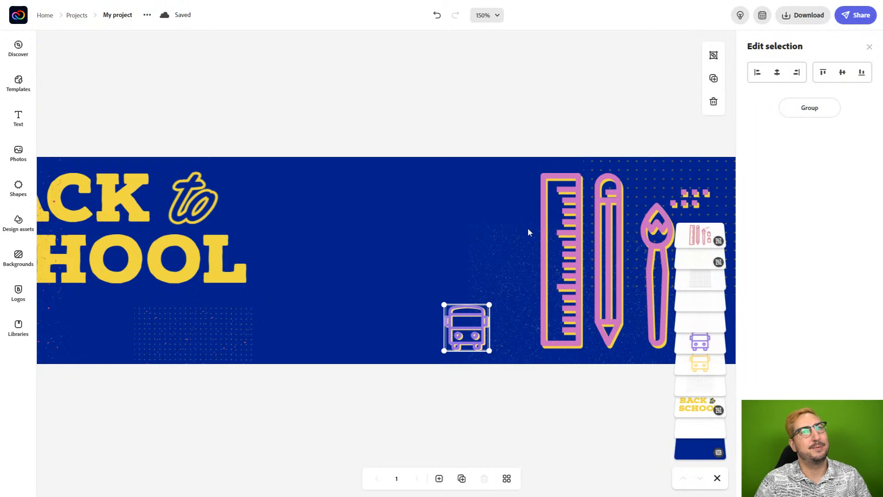
click(714, 56)
drag(394, 320, 560, 312)
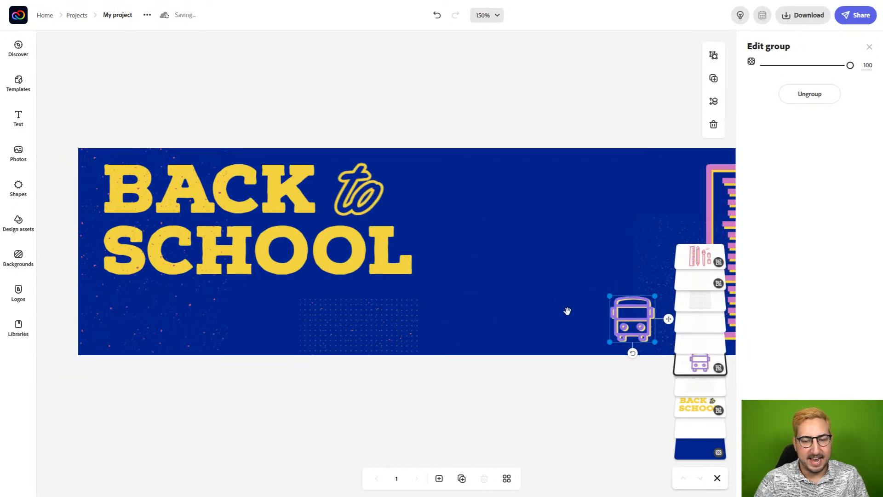
drag(630, 311, 534, 256)
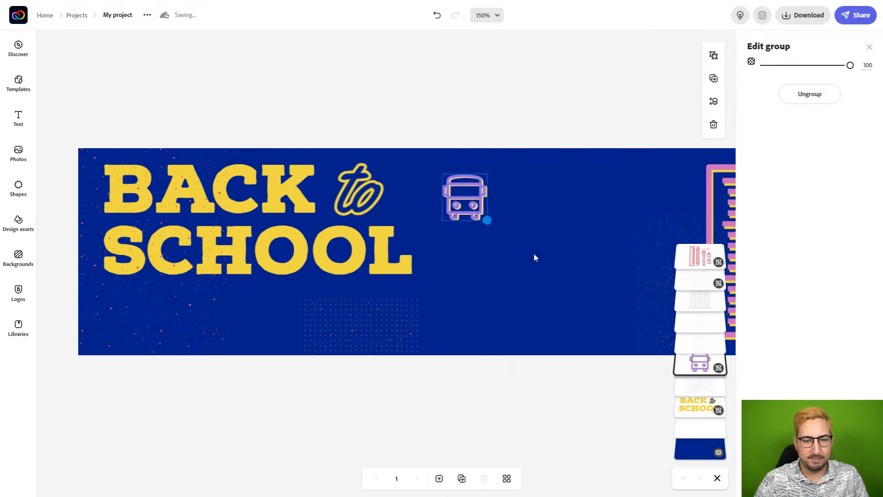
drag(441, 173, 431, 163)
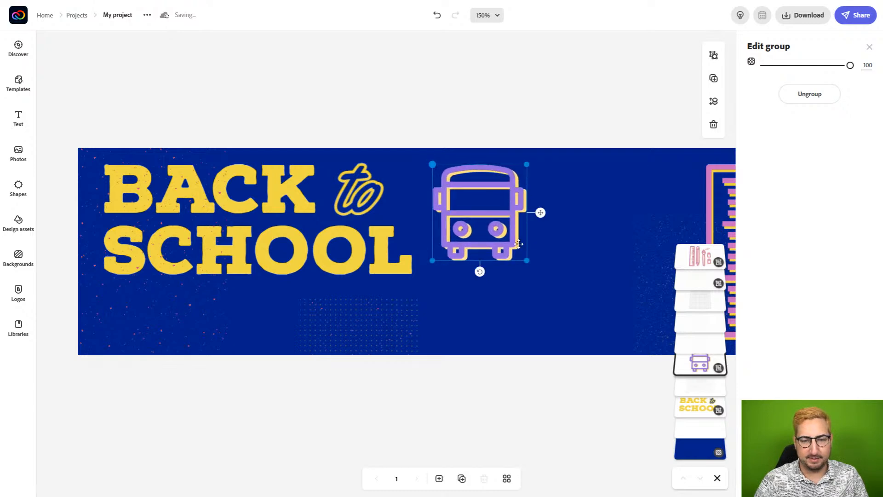
drag(522, 259, 541, 275)
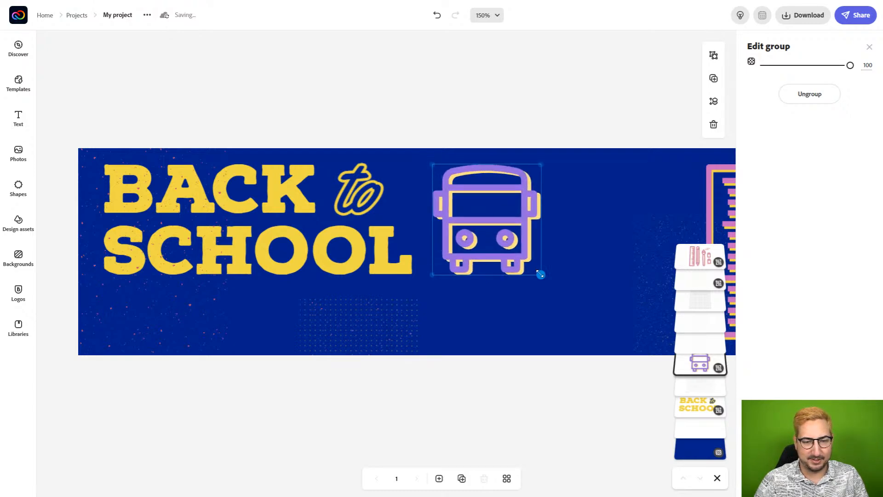
drag(481, 221, 487, 220)
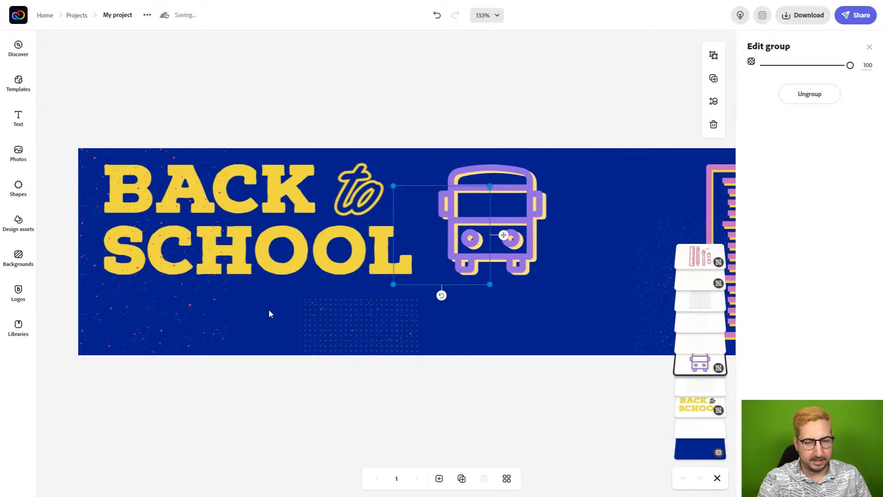
key(ctrl+minus)
key(ctrl+minus)
key(ctrl+minus)
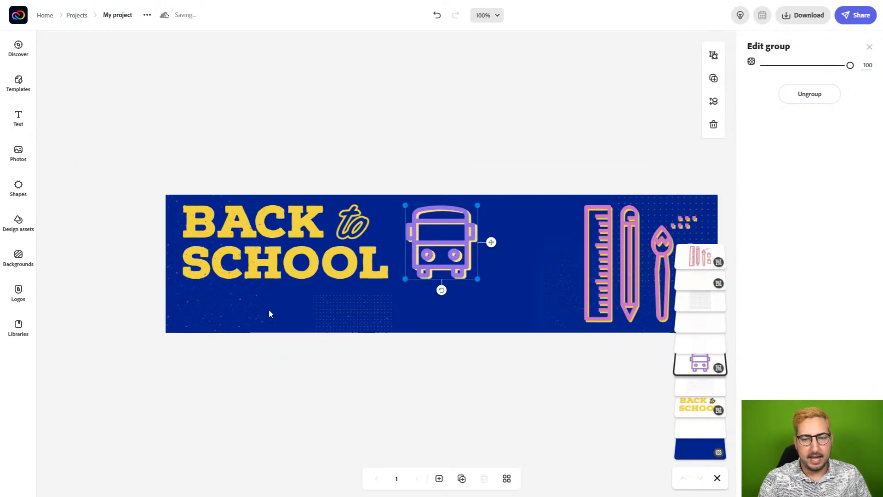
drag(430, 214, 375, 203)
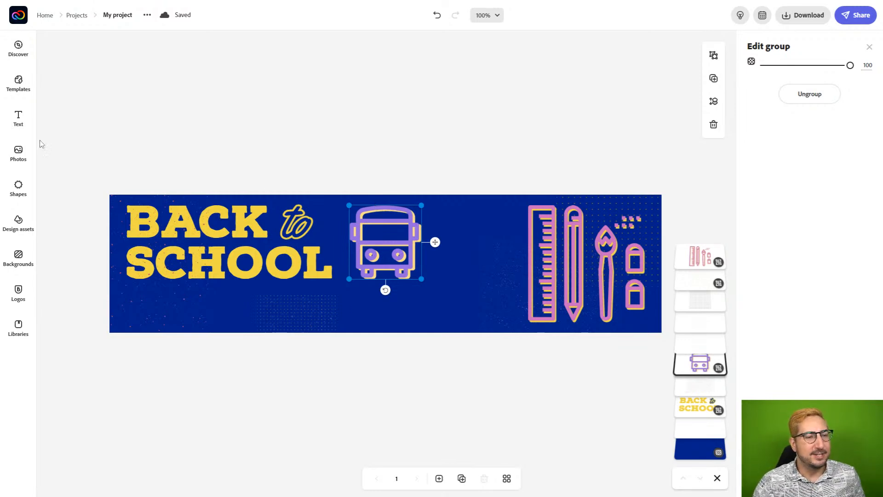
Step: Add a text line with the teacher's name beneath the SCHOOL heading and set it in the Yellowtail Regular font
click(18, 120)
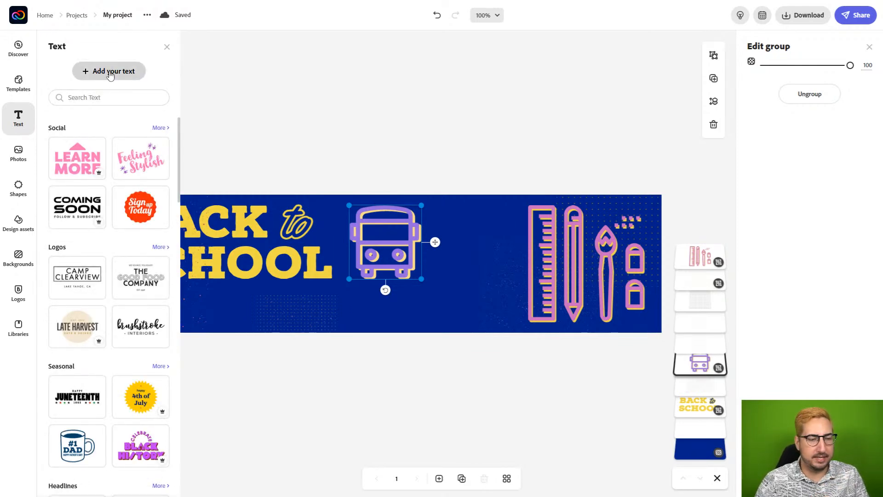
click(111, 72)
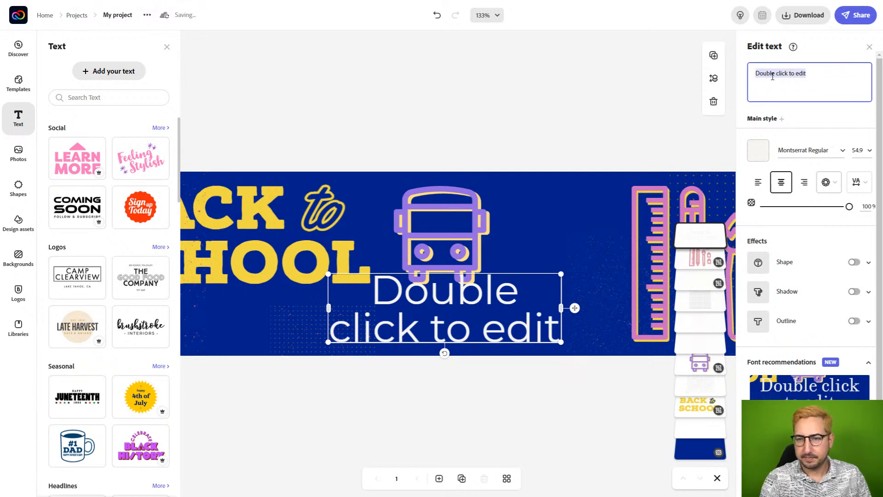
text(Mr. Hoch)
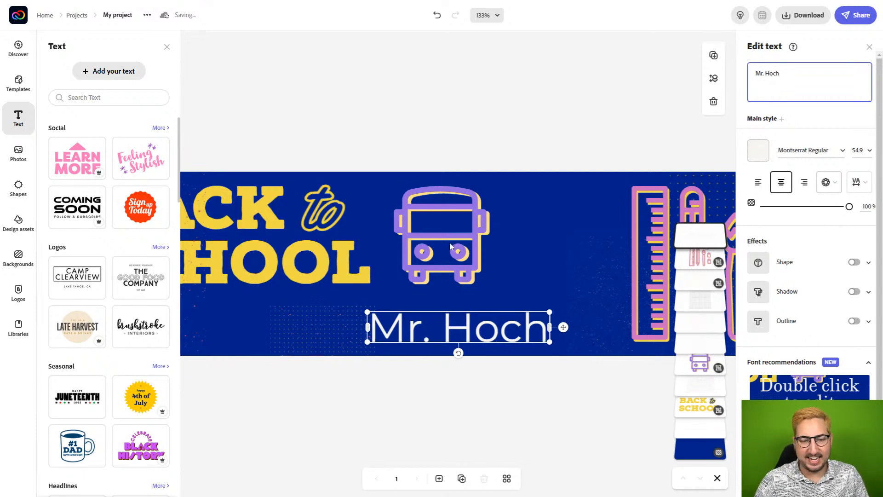
drag(430, 322, 153, 303)
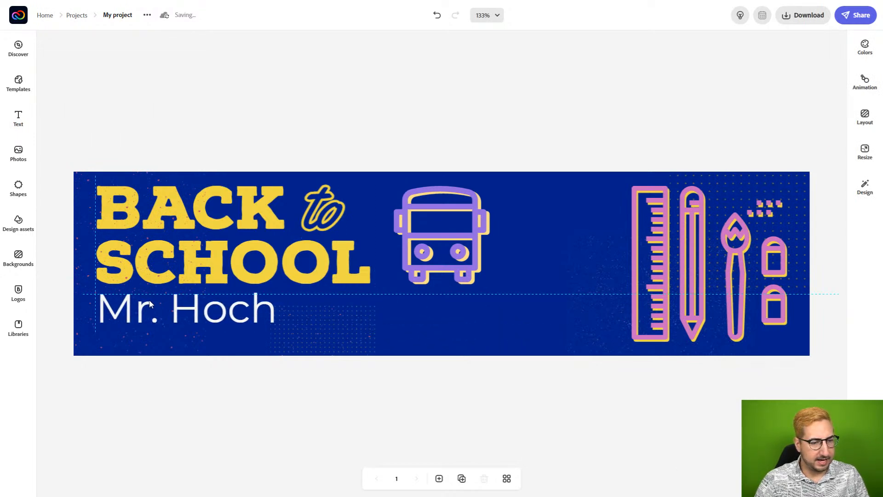
click(224, 309)
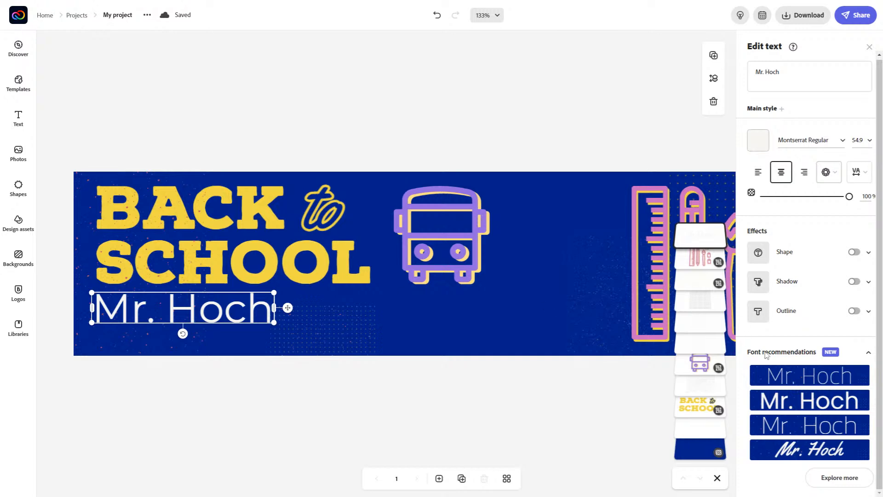
click(786, 456)
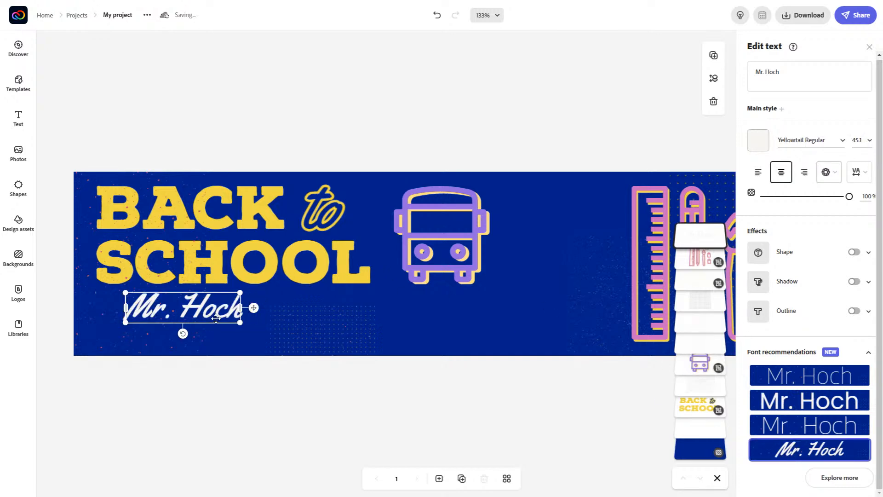
Step: Extend the teacher's name text with "'s 3rd Grade"
click(790, 71)
text('s Class)
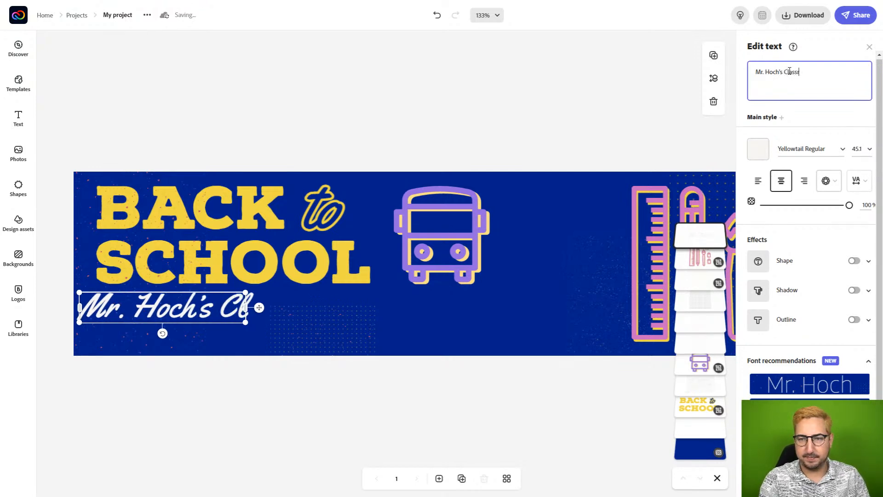
text(oom)
double_click(800, 72)
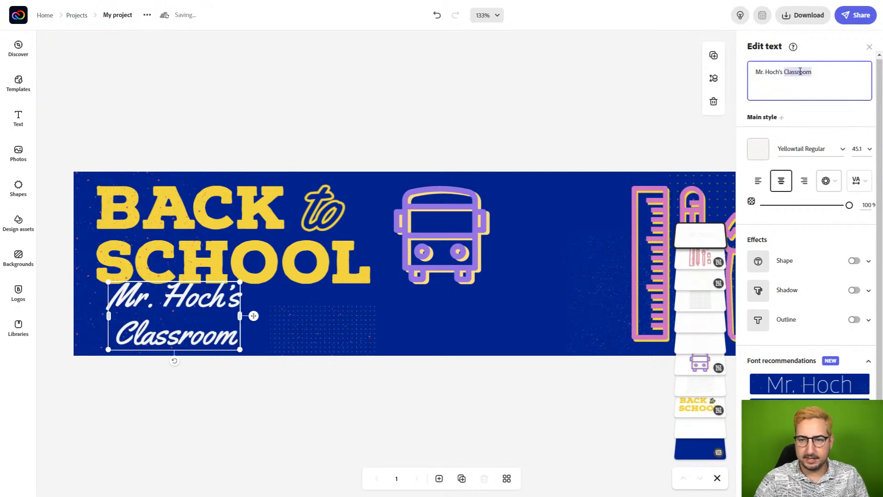
text(3rd Grade)
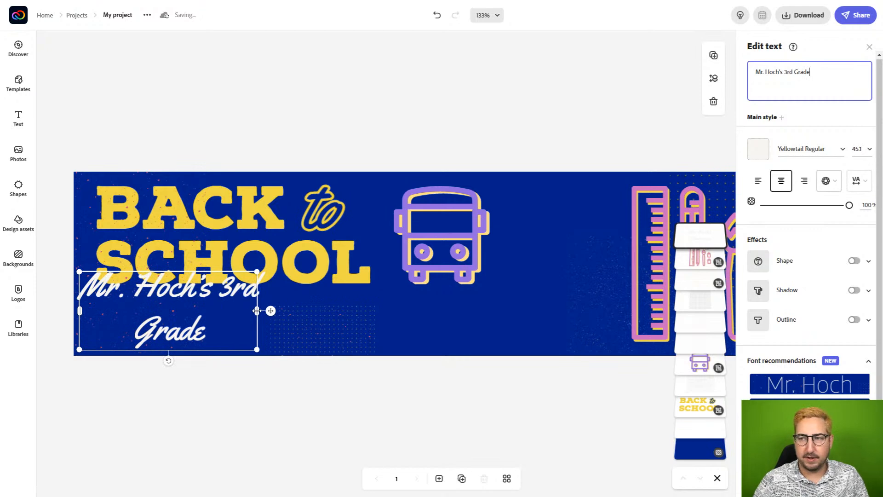
Step: Widen the class text onto one line, scale it to size 35.6, and align it under the left edge of SCHOOL
drag(257, 311, 340, 304)
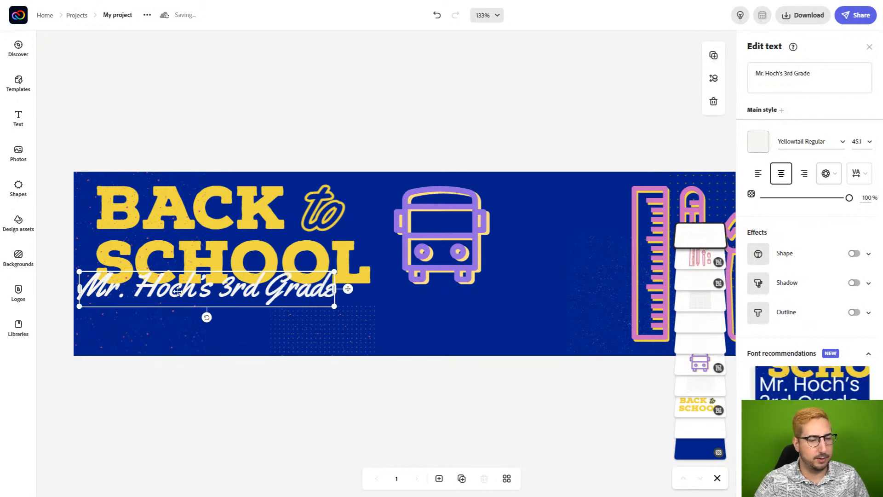
drag(151, 292, 171, 310)
drag(354, 288, 298, 299)
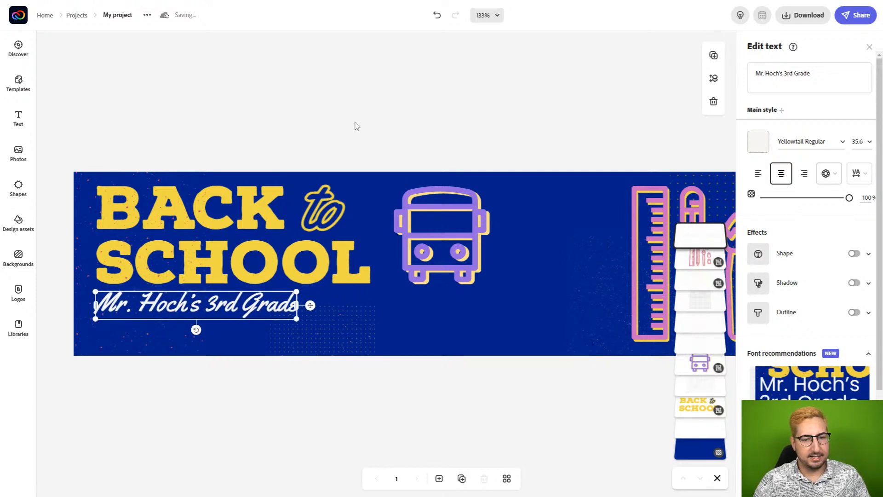
click(355, 127)
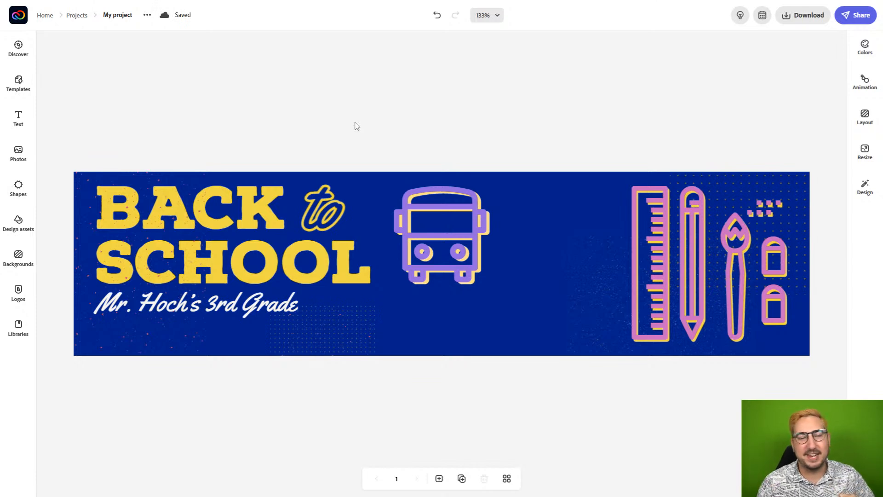
Step: Delete the bus graphic from the banner and upload the teacher's headshot PNG in its place
click(471, 242)
key(Delete)
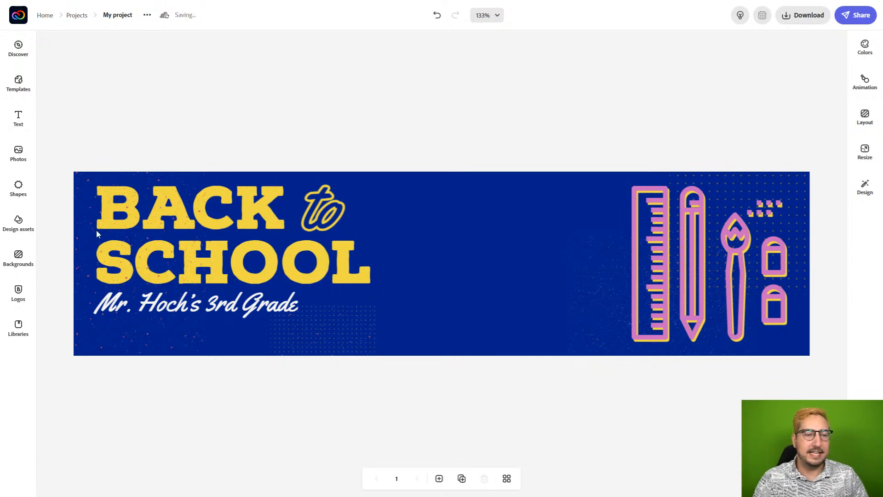
click(20, 156)
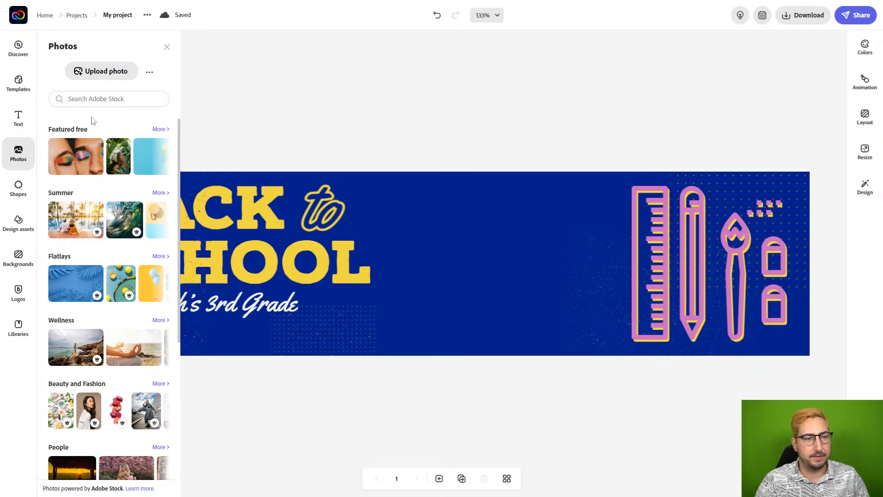
click(114, 72)
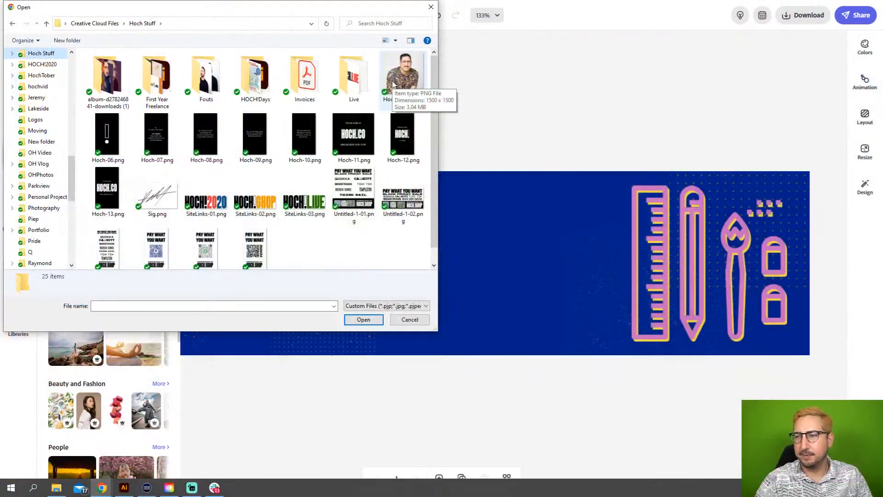
click(393, 84)
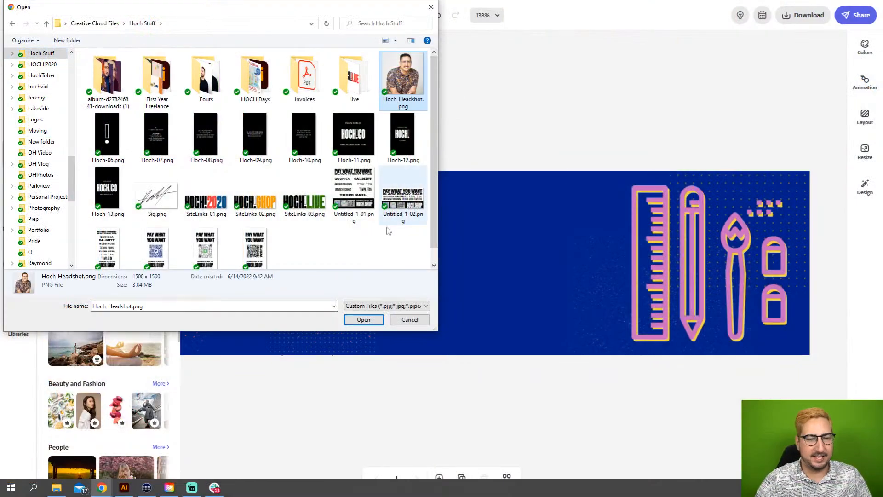
click(364, 319)
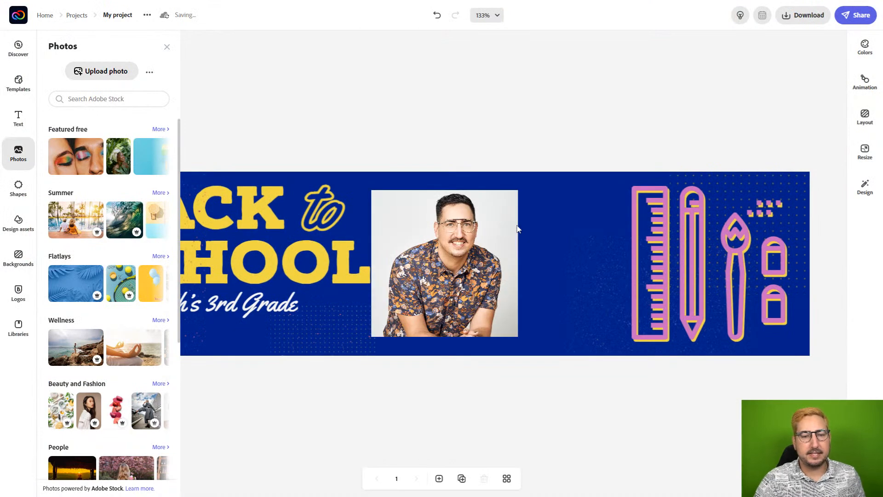
Step: Crop the headshot to the hexagon shape and shift the photo inside the frame so the face is centered
click(451, 259)
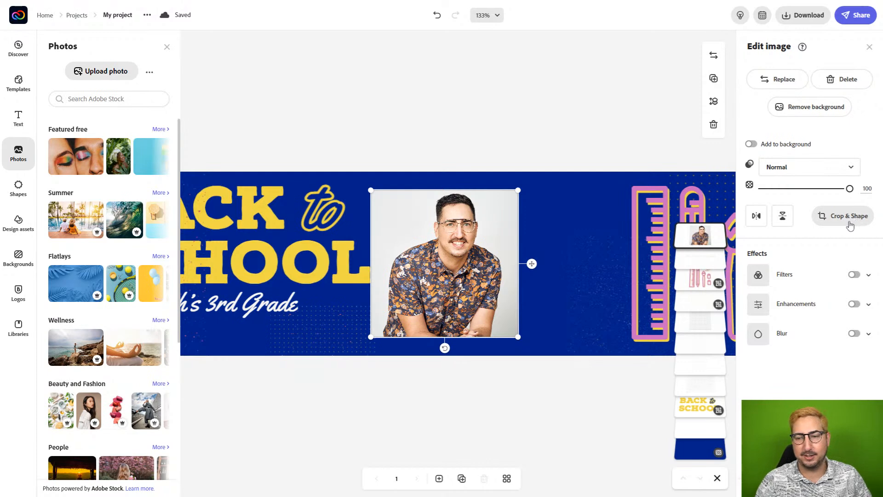
click(850, 226)
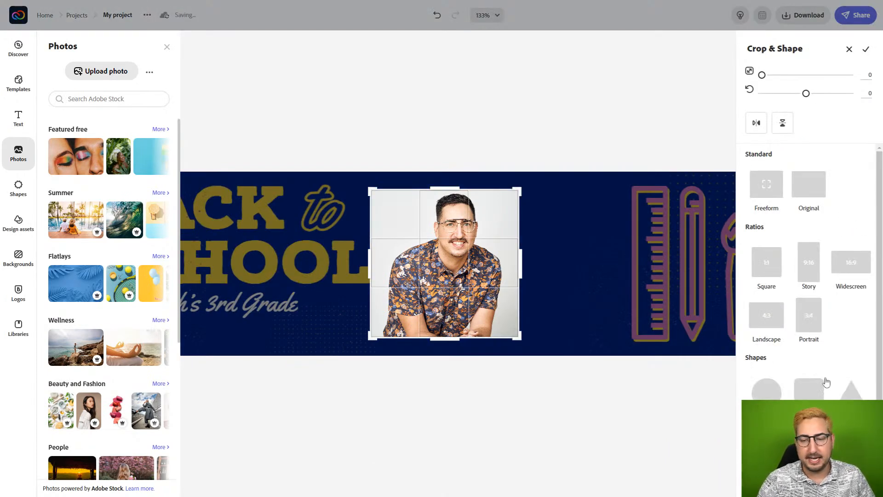
click(811, 396)
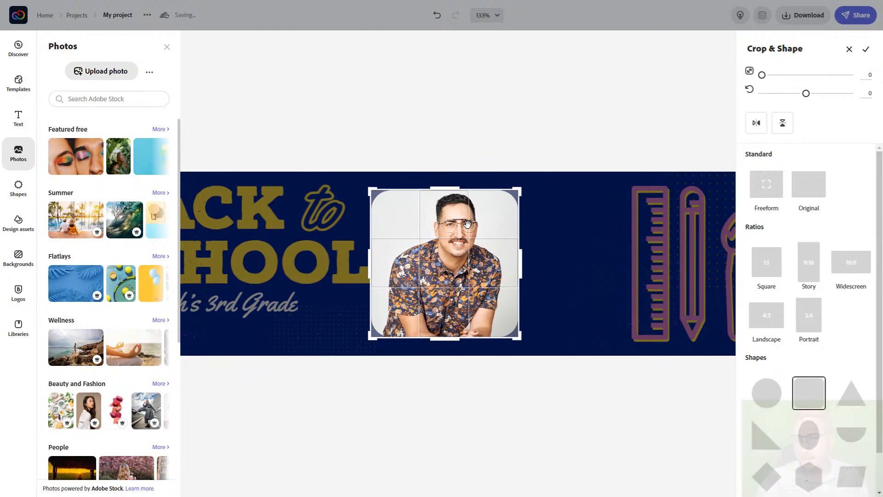
scroll(808, 304, down, 1)
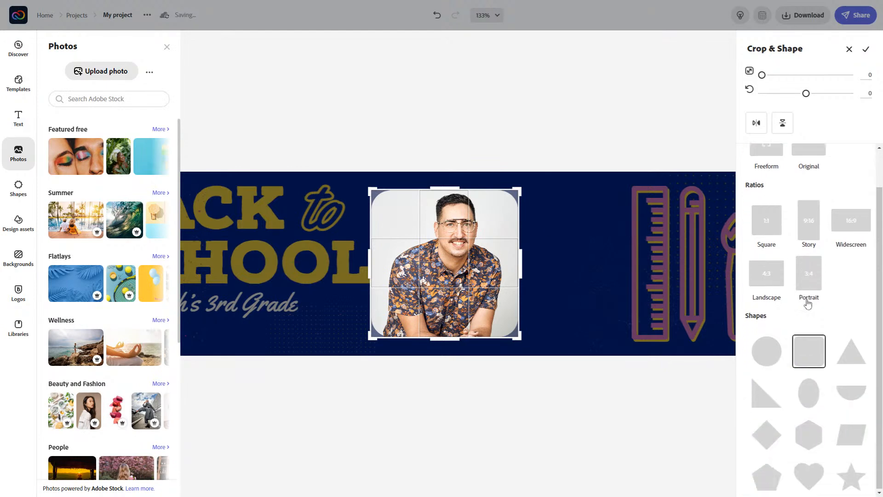
click(805, 391)
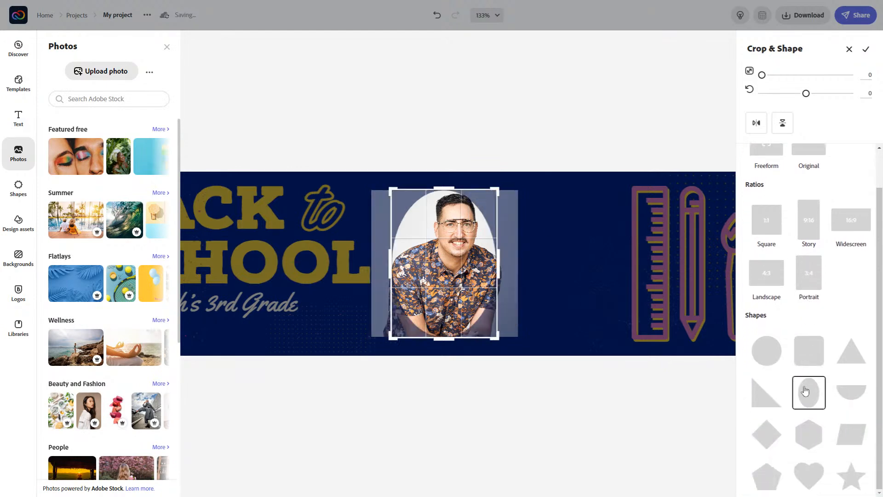
click(809, 433)
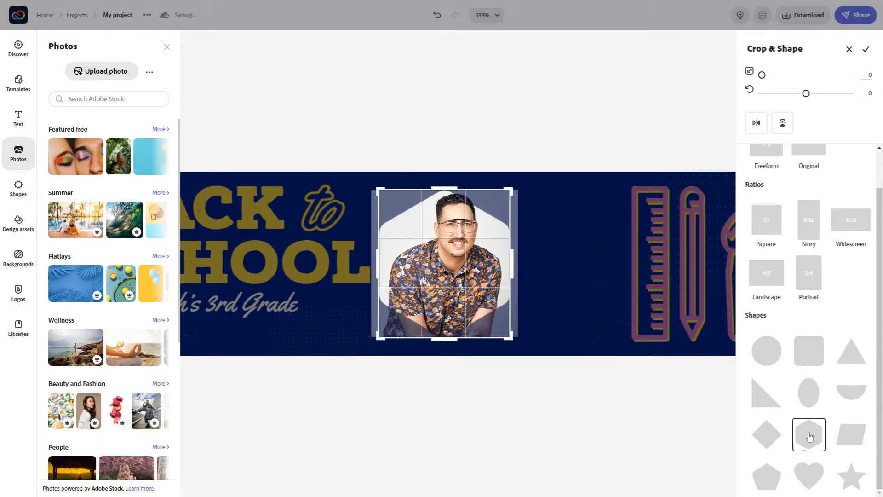
click(855, 480)
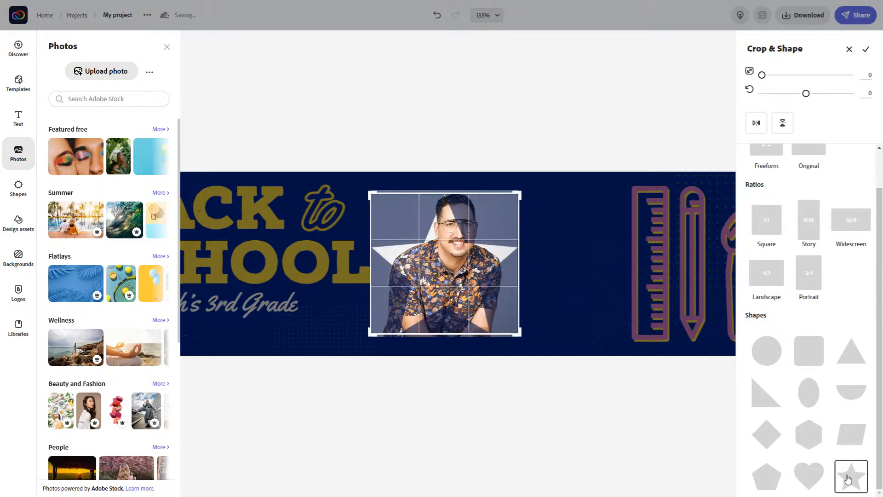
click(809, 437)
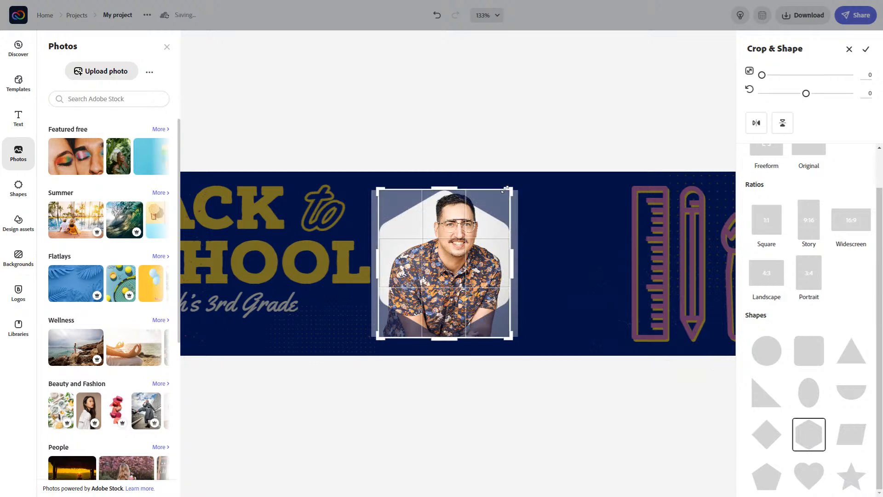
drag(450, 256, 435, 258)
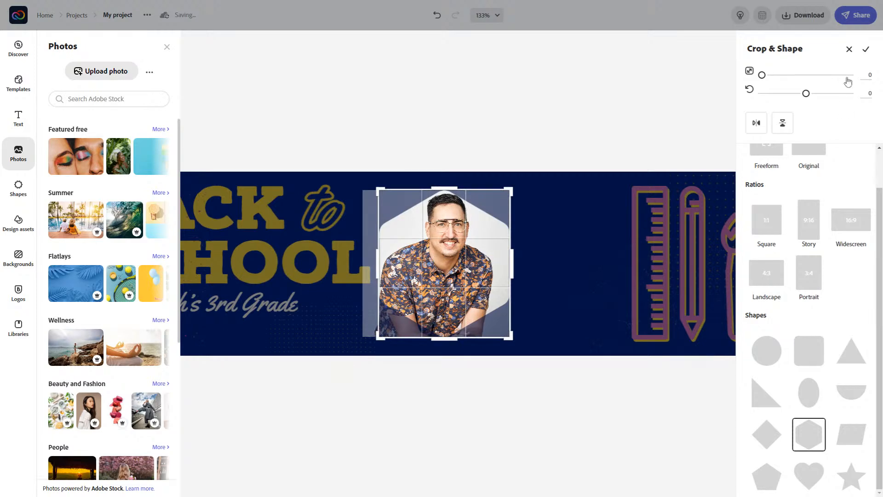
click(866, 50)
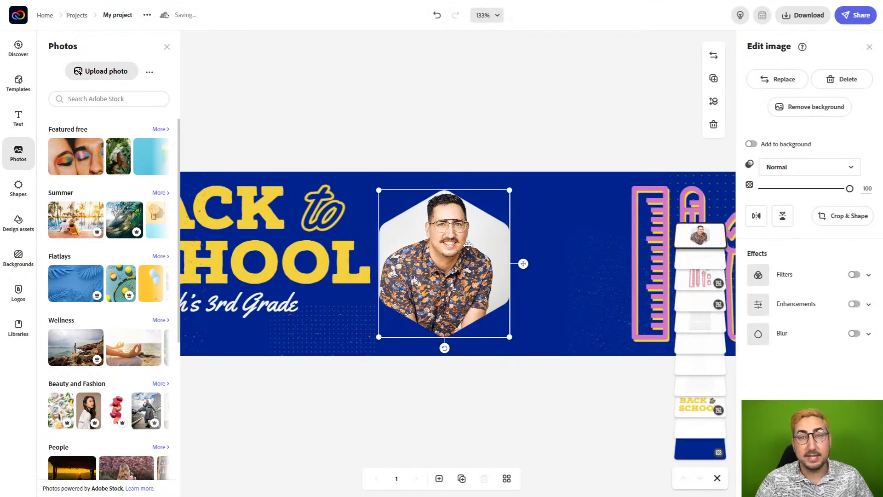
Step: Enlarge the hexagonal headshot to nearly the banner's height and center it between the heading and the school supplies
drag(460, 266, 459, 267)
drag(516, 333, 529, 347)
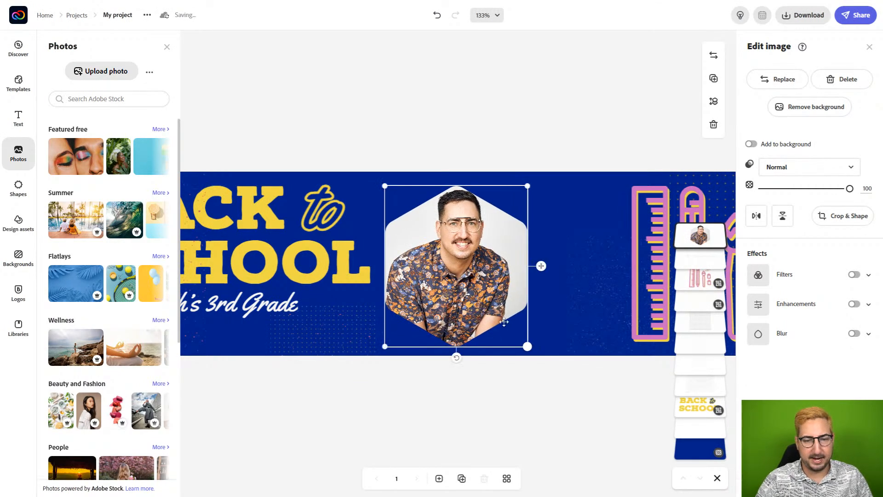
click(483, 133)
drag(473, 254, 497, 257)
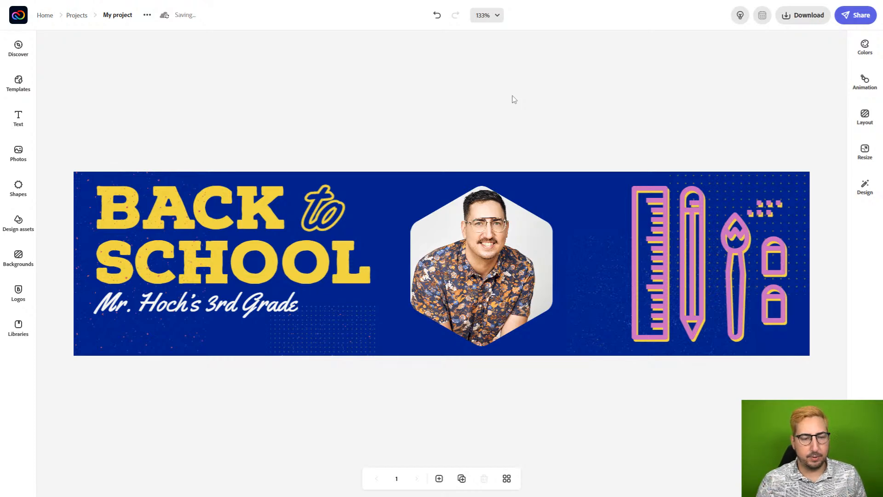
Step: Duplicate the speckle texture behind the heading and place the copy behind the headshot, overlapping the banner's upper edge
click(153, 338)
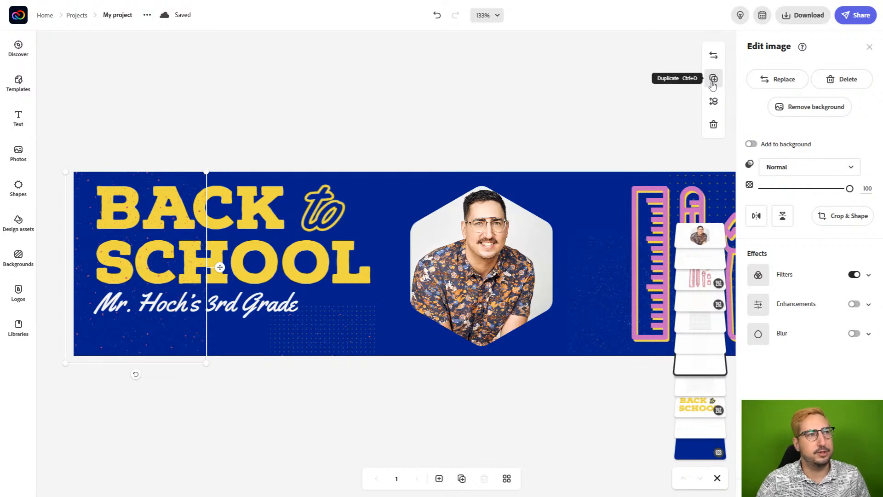
click(713, 80)
drag(197, 237, 503, 193)
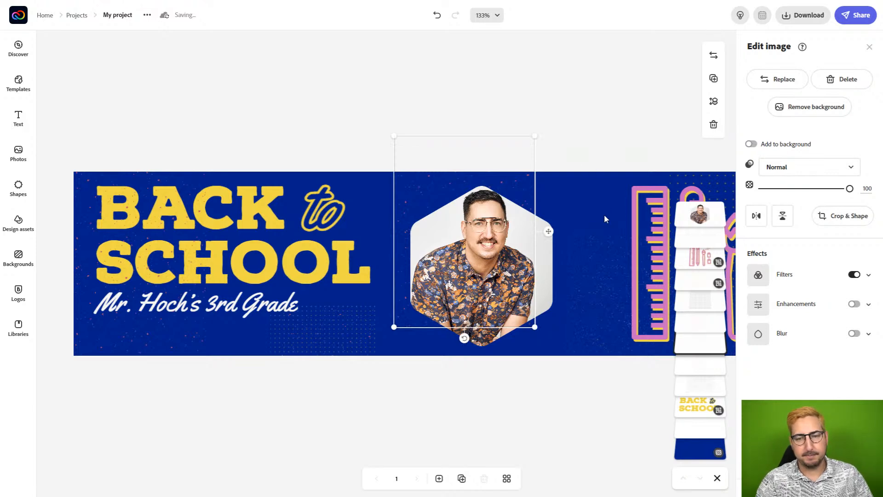
mouse_move(596, 238)
mouse_down()
mouse_move(420, 236)
mouse_move(430, 236)
mouse_up()
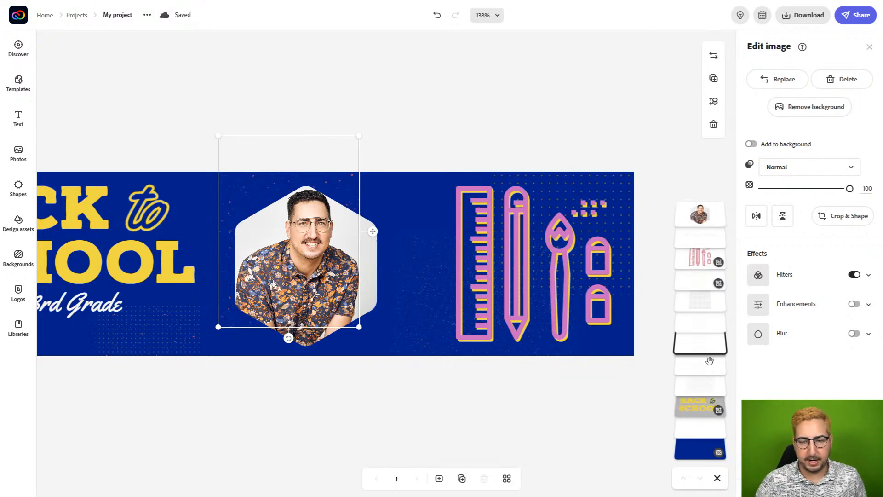
Step: Ungroup the school supplies graphic and move its yellow layer above the pink one
click(533, 249)
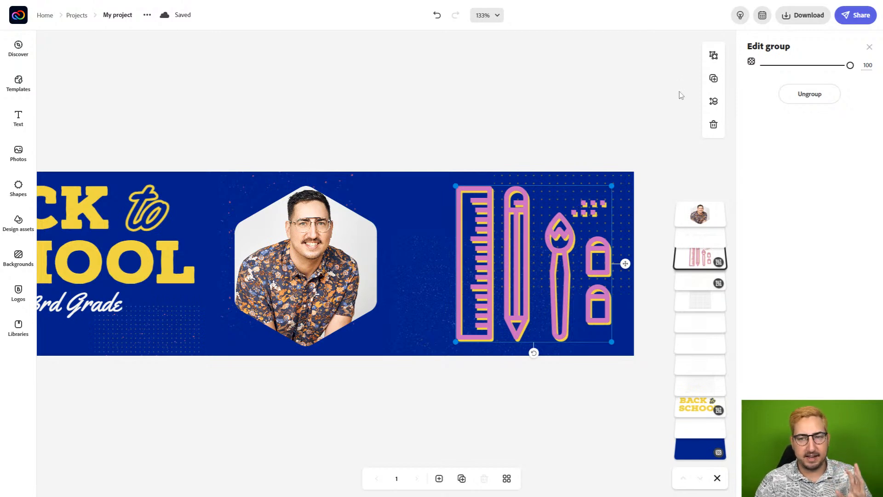
click(714, 56)
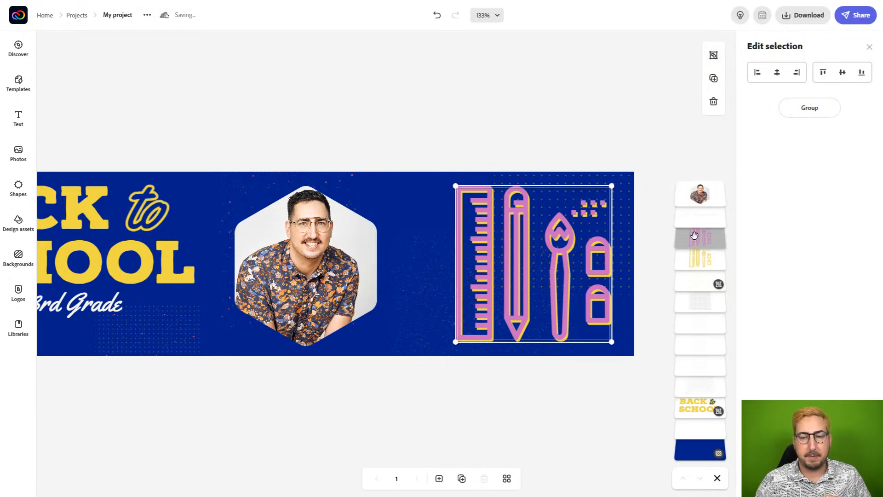
drag(699, 265, 701, 238)
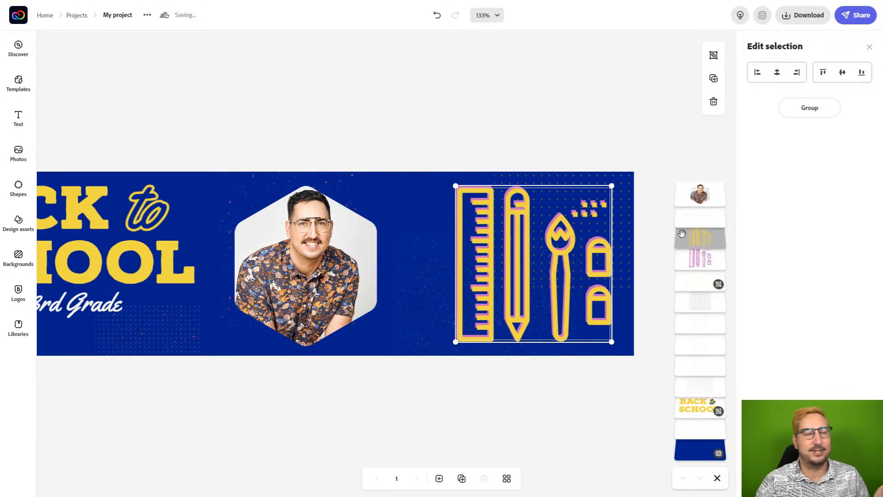
key(Up)
key(Up)
key(Up)
key(Up)
key(Down)
key(Down)
key(Down)
key(Down)
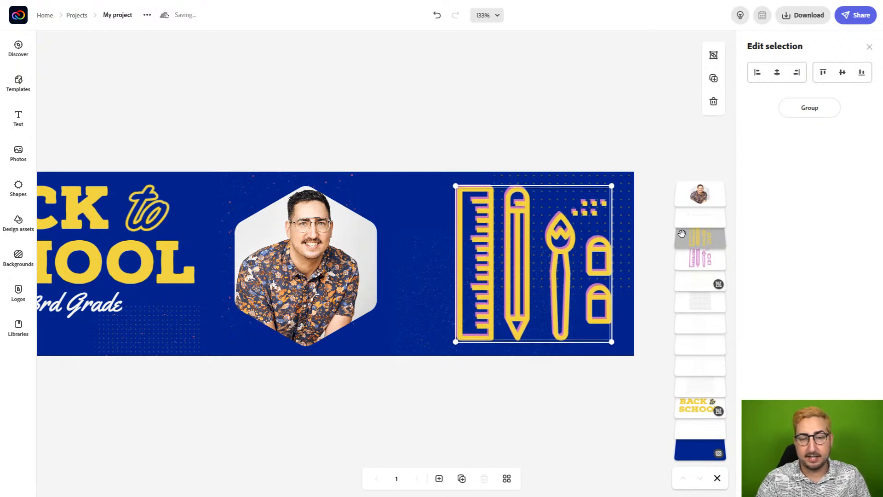
Step: Nudge the yellow supplies layer slightly up and to the left so the pink layer forms a drop shadow
click(655, 202)
click(546, 247)
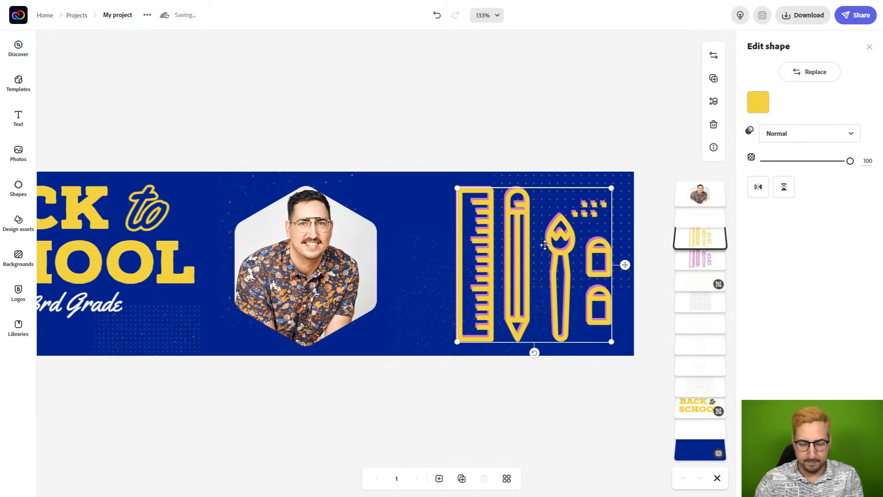
key(Up)
key(Up)
key(Up)
key(Left)
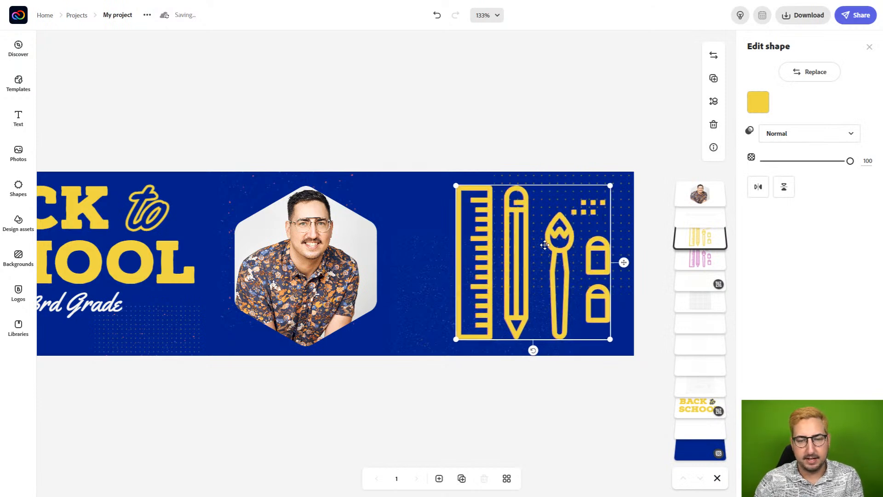
key(Left)
key(Left)
key(Up)
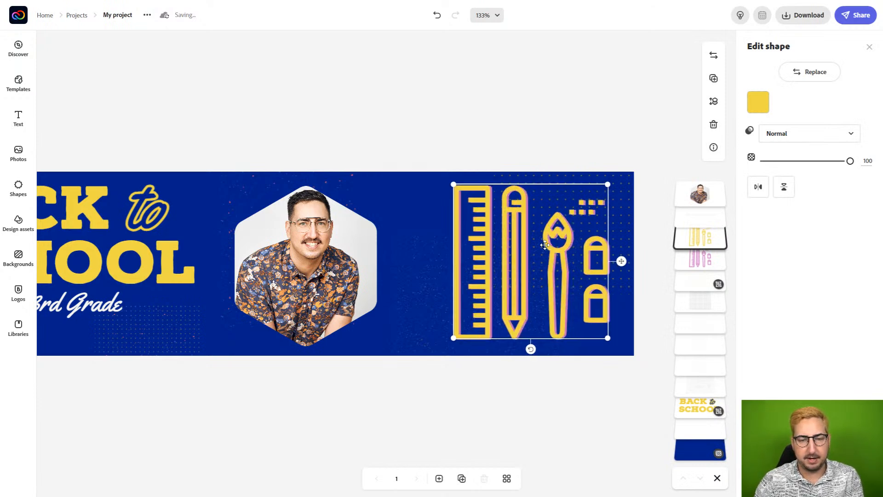
key(Left)
key(Left)
key(Up)
key(Up)
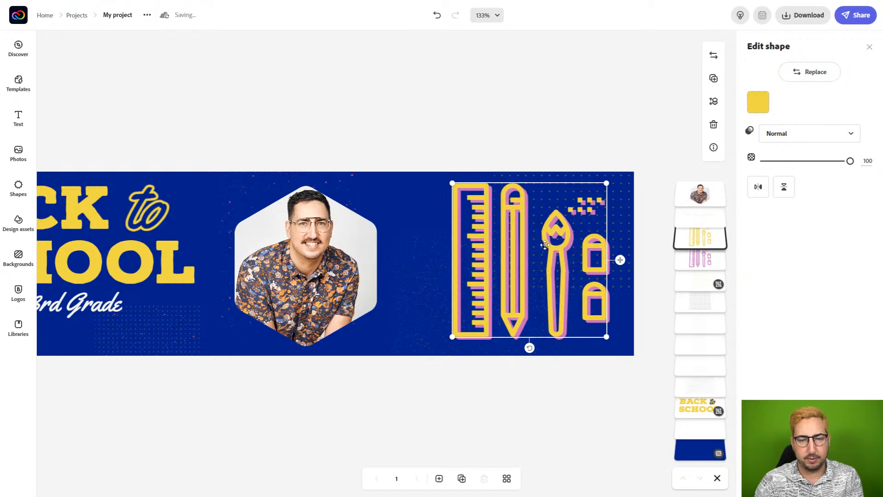
key(Down)
key(Down)
key(Right)
key(Right)
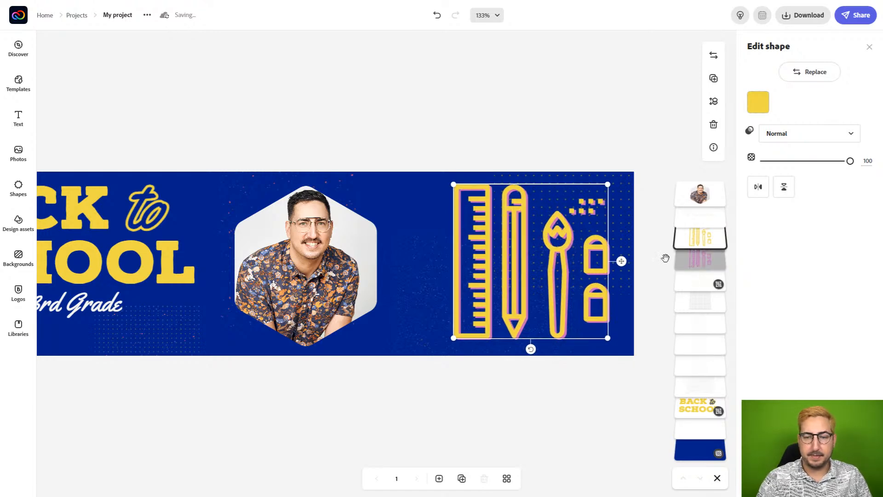
Step: Group the yellow and pink school supplies layers and bring the whole banner into view at 100%
shift+click(476, 194)
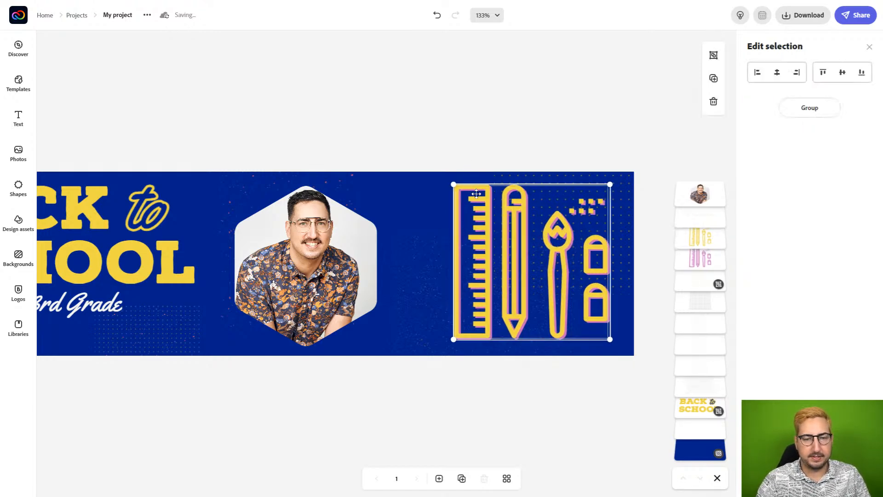
click(714, 55)
click(459, 127)
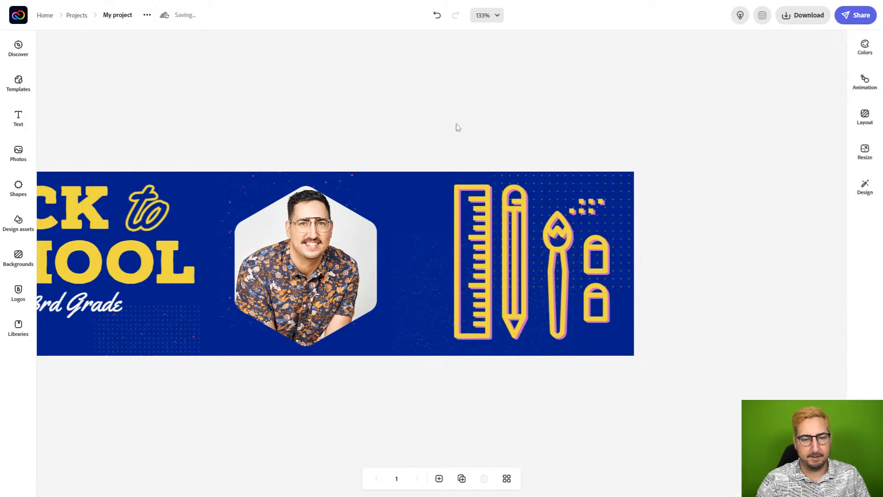
key(ctrl+minus)
key(ctrl+minus)
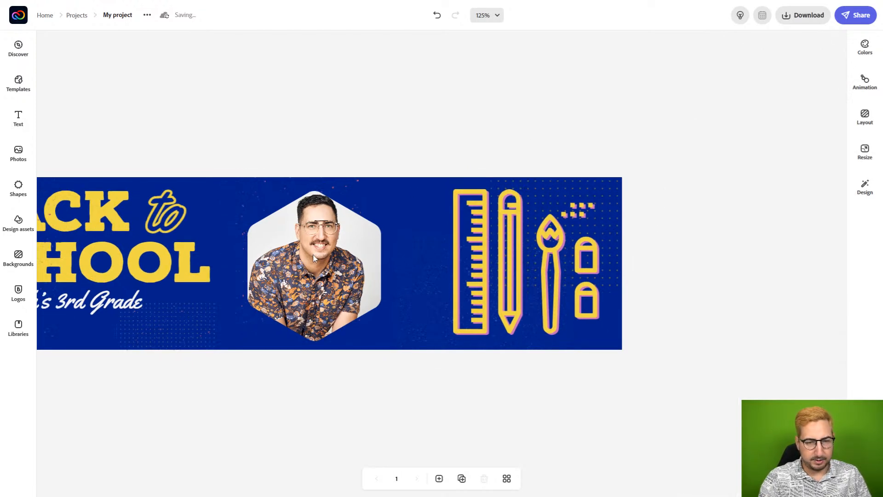
drag(356, 255, 467, 260)
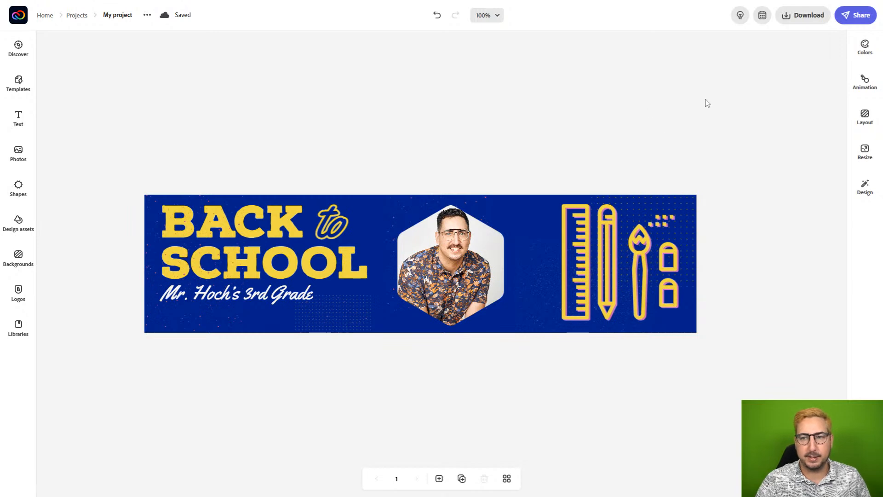
Step: Review the banner's sharing options and the file types offered for download
click(858, 18)
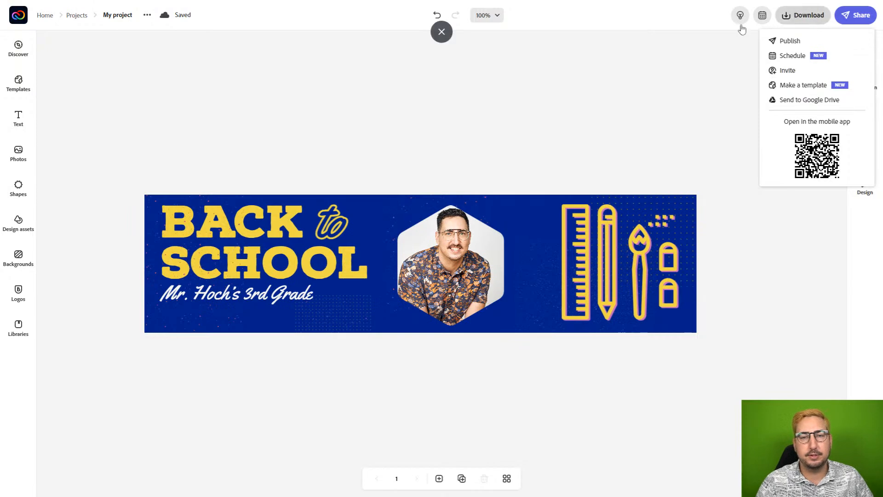
click(785, 16)
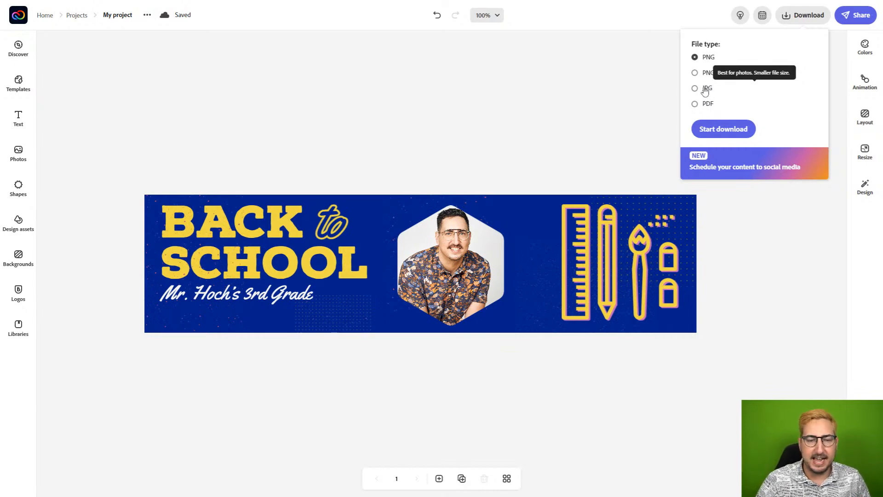
click(538, 136)
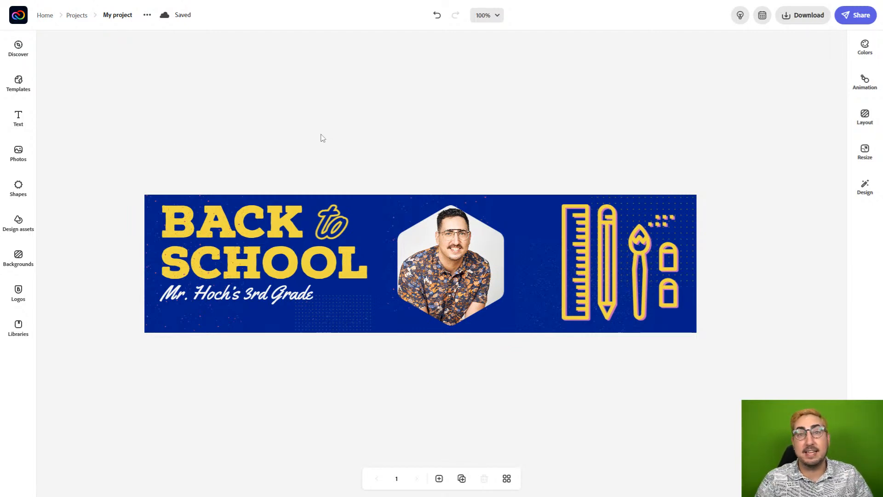
Step: Create a new project using the Instagram landscape social post size, 1080 x 566
click(19, 24)
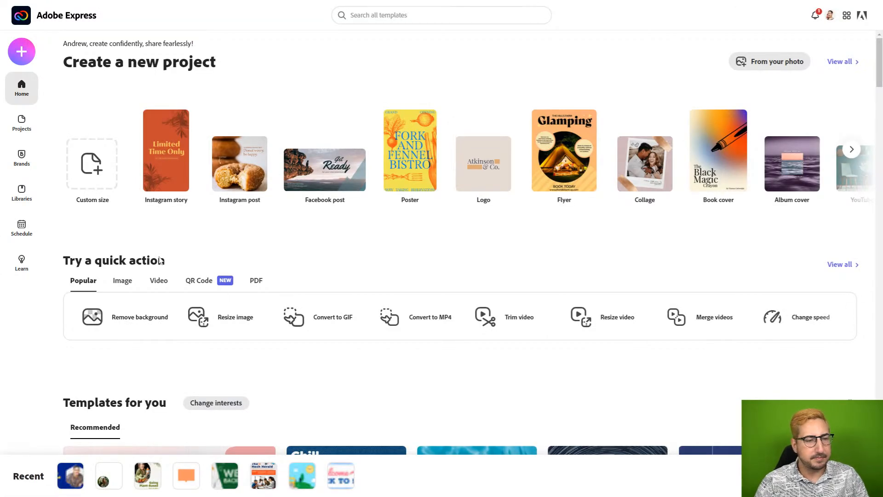
click(97, 170)
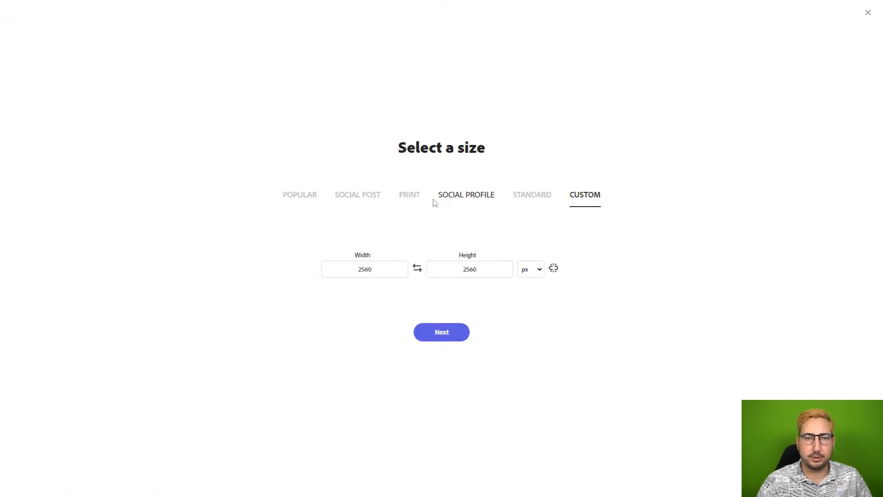
click(358, 199)
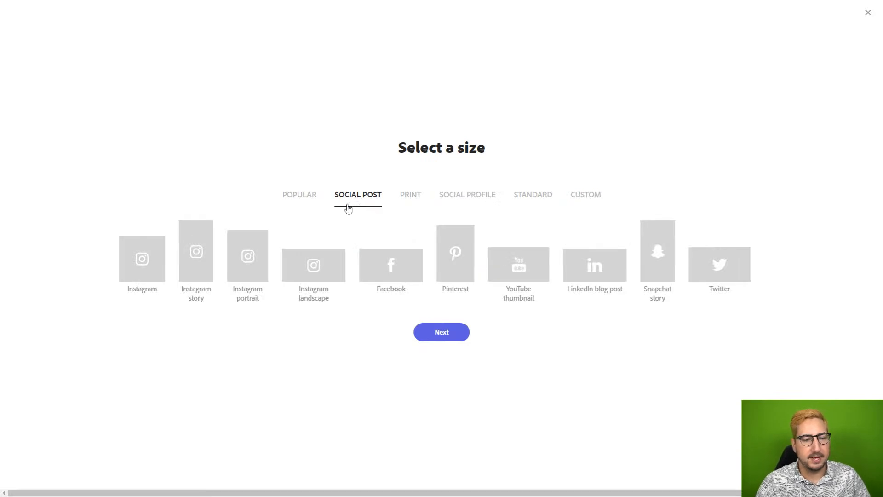
click(312, 269)
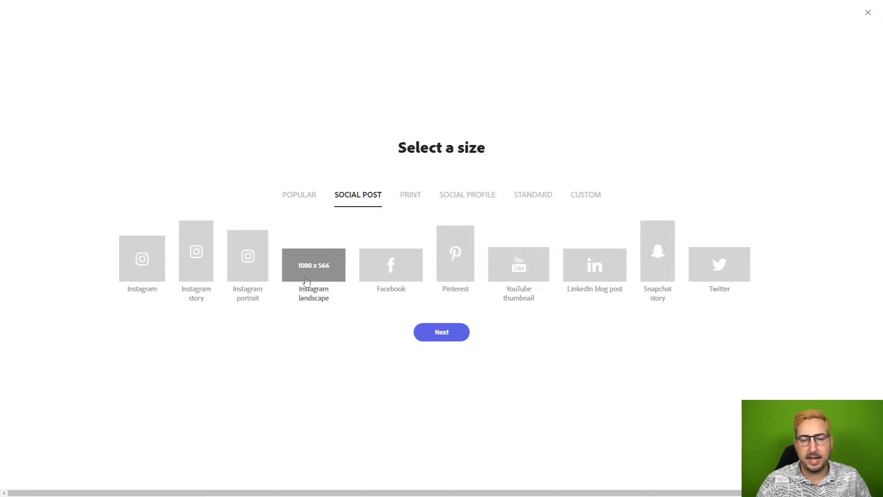
click(442, 333)
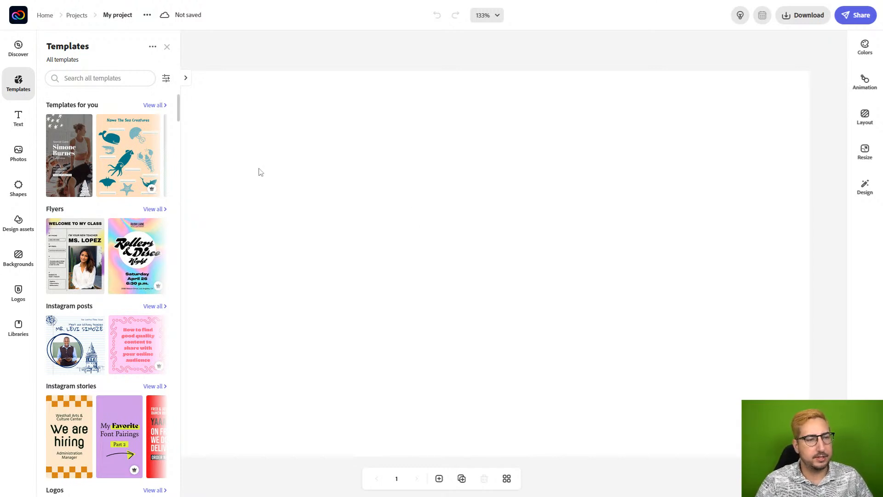
Step: Search the stock photos for "space" and add the dark blue and purple Milky Way photo to the page
click(17, 155)
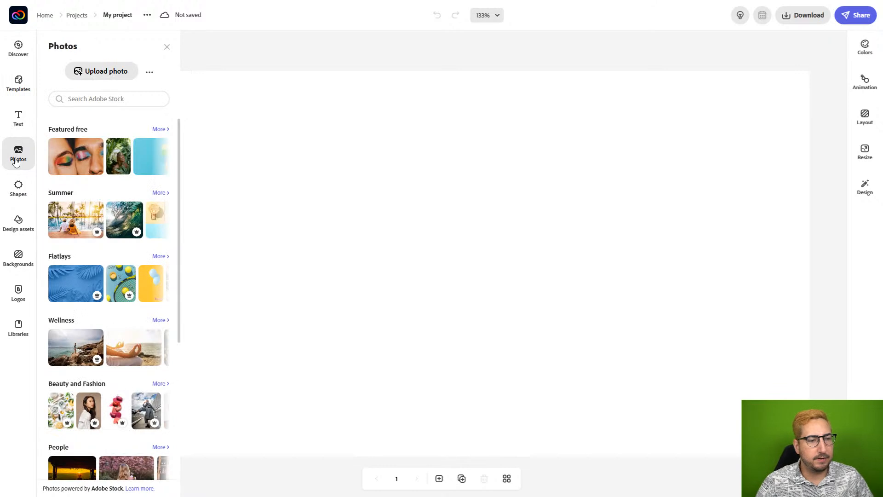
click(94, 100)
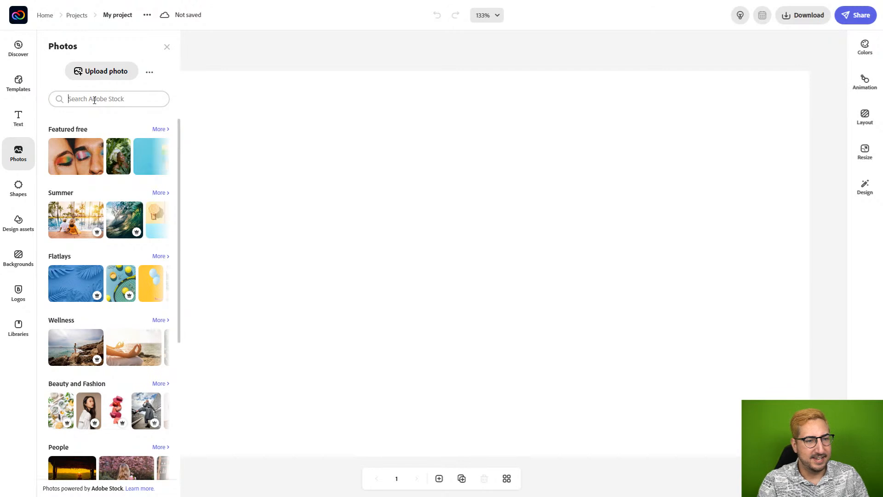
text(space)
key(Return)
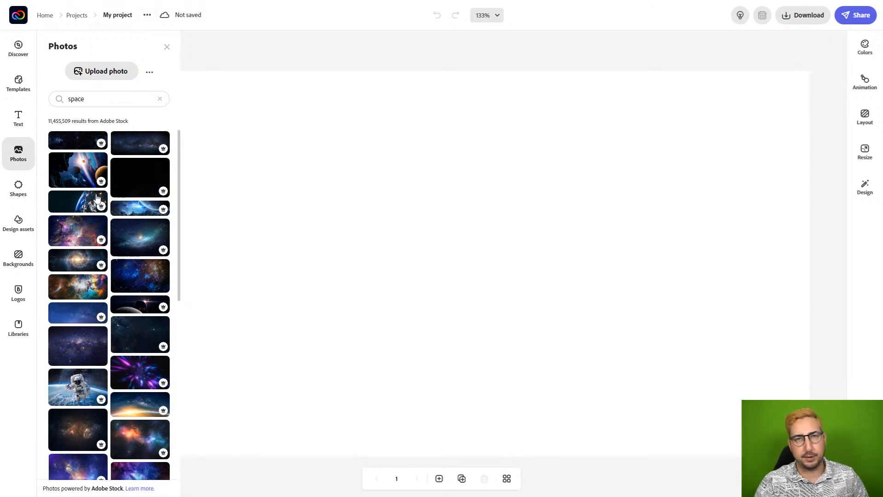
click(86, 356)
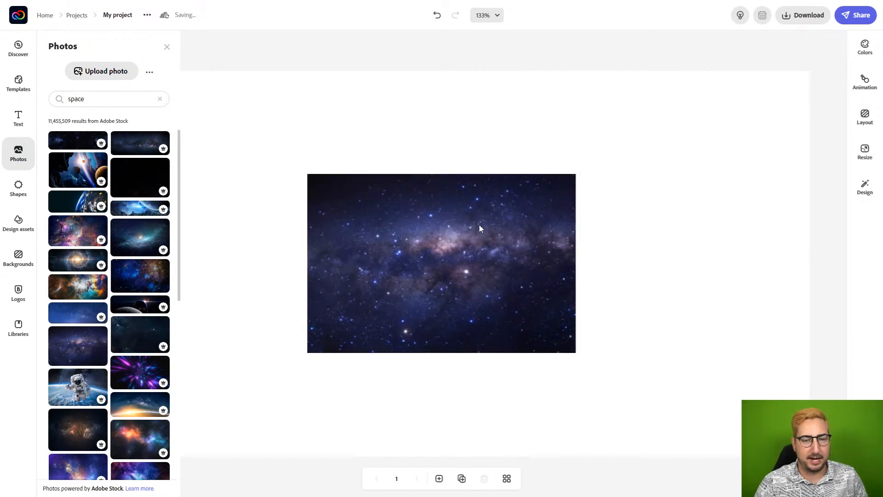
Step: Make the Milky Way photo the page's full background
click(454, 222)
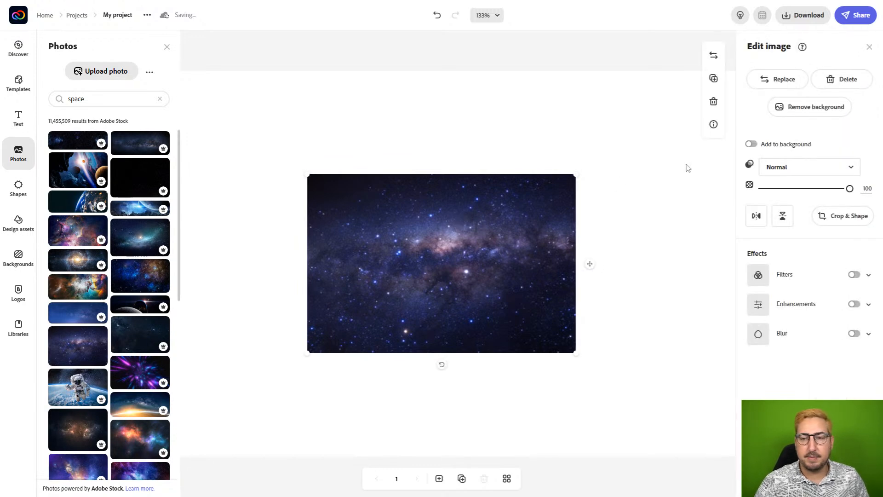
click(751, 144)
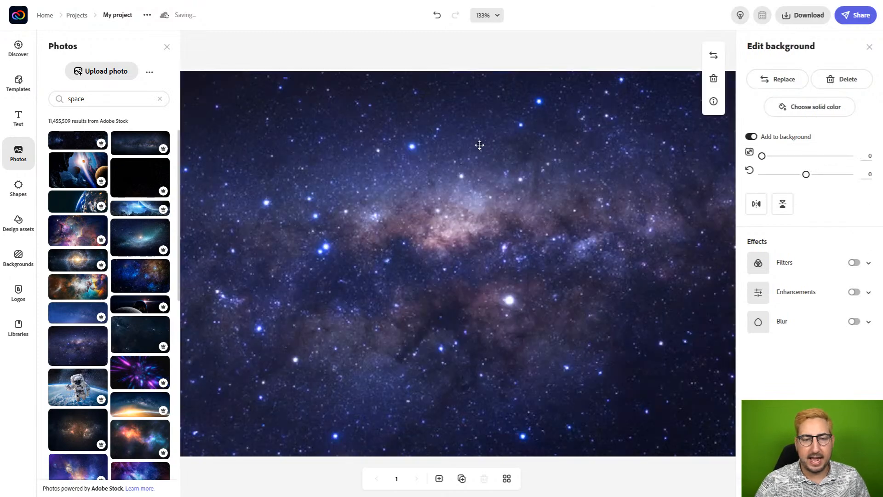
click(394, 55)
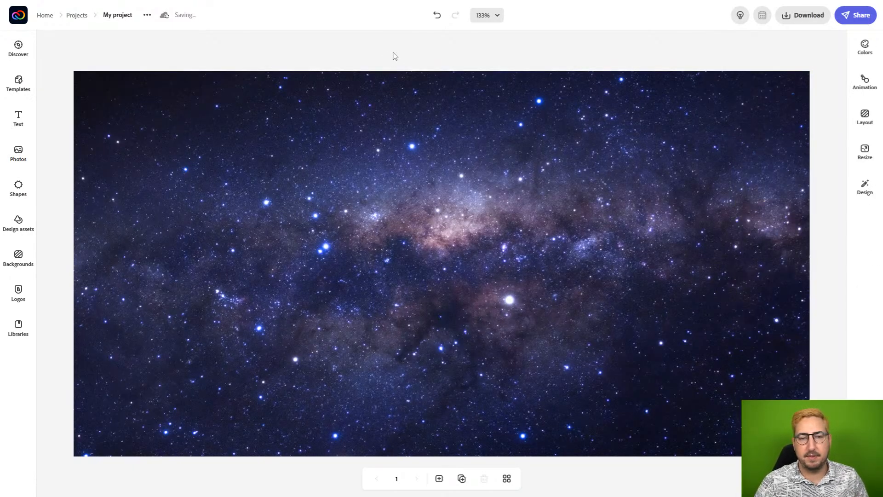
Step: Turn on filters for the starry background, compare options such as Grayscale, Darken, Matte and Contrast, and apply Lighten
click(534, 213)
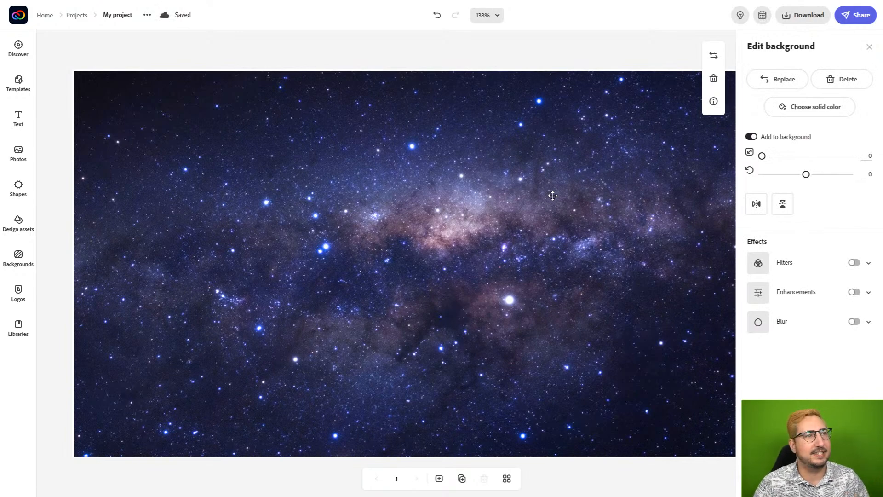
click(855, 263)
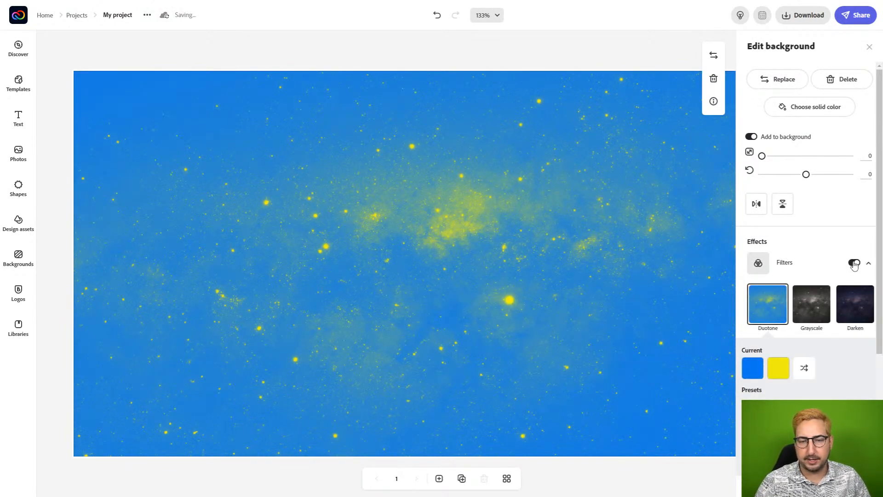
click(812, 306)
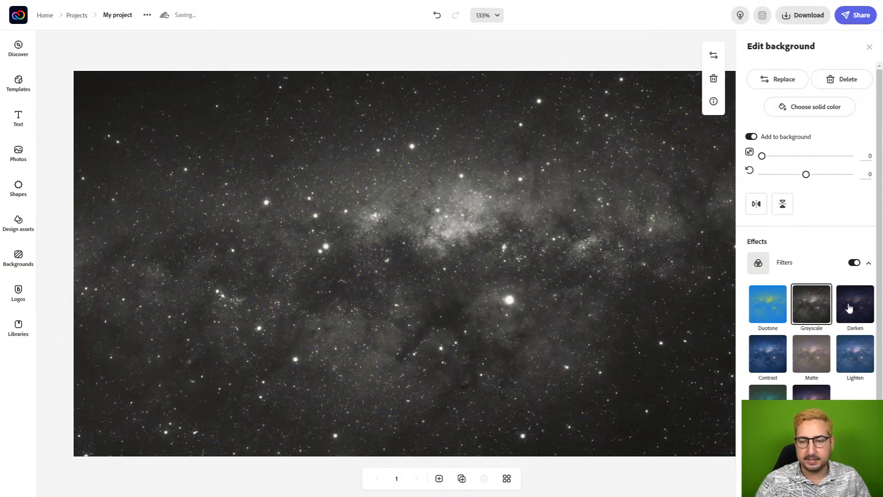
click(852, 308)
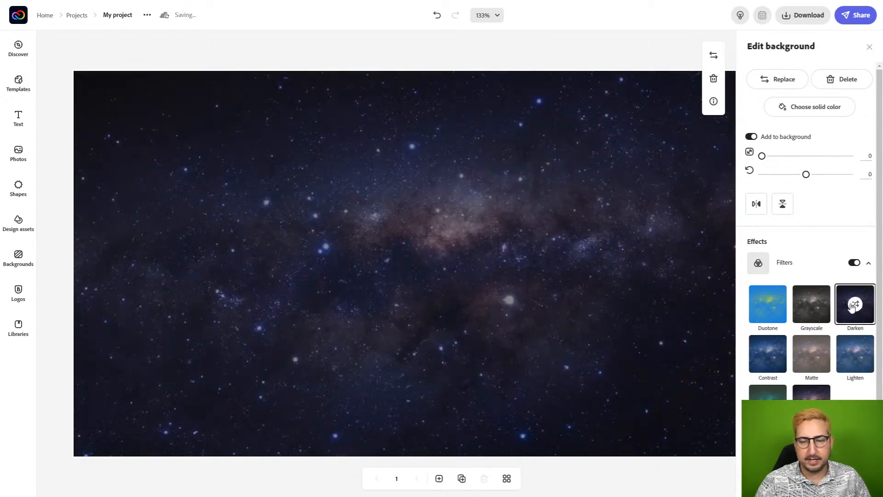
click(806, 361)
click(855, 354)
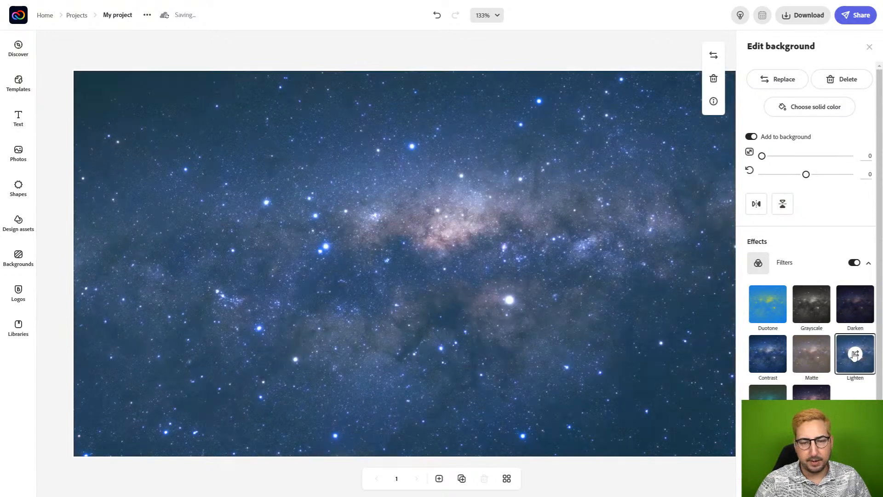
click(767, 356)
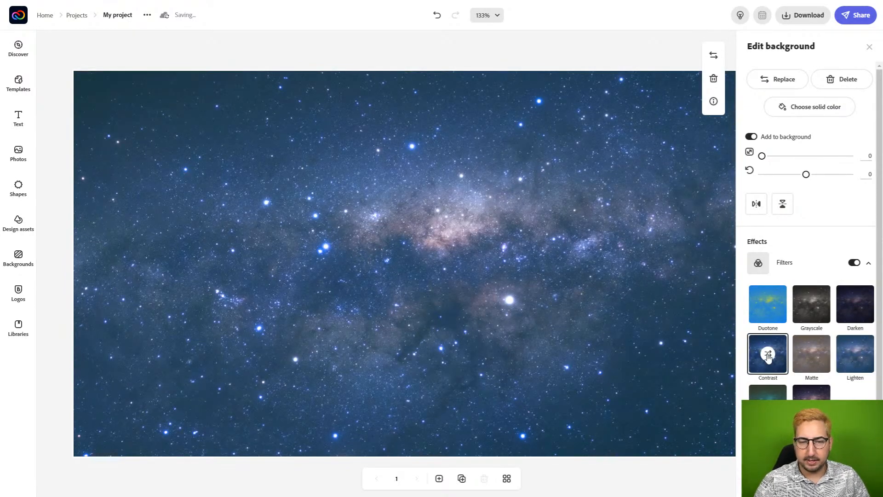
click(810, 397)
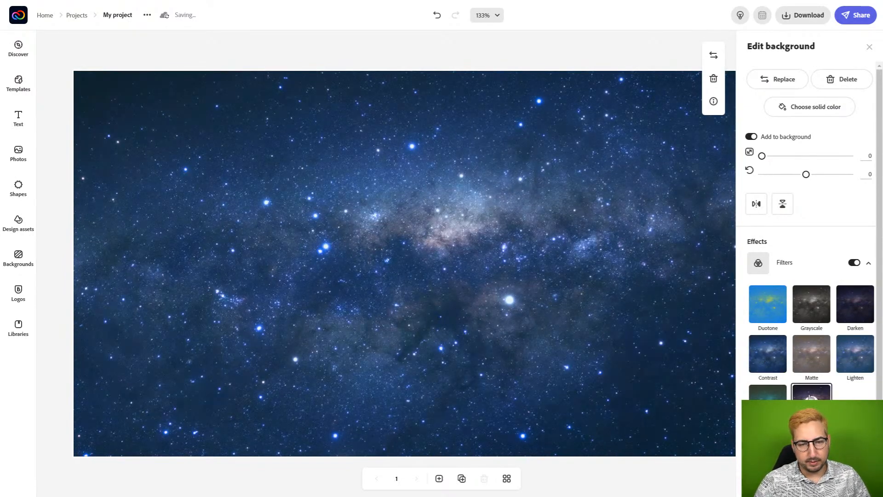
click(855, 354)
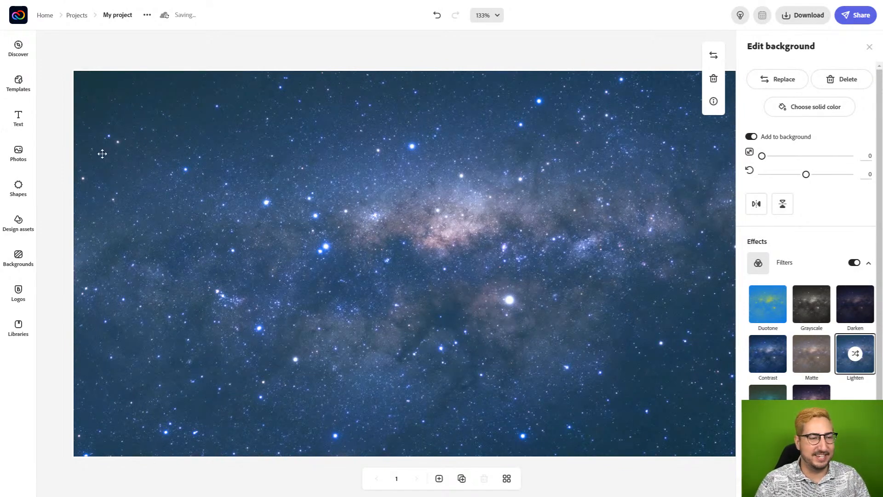
Step: Find the "student" stock photo of a standing man holding a laptop on yellow, add it, and place it left of the page centre
click(18, 151)
double_click(85, 99)
text(student)
key(Return)
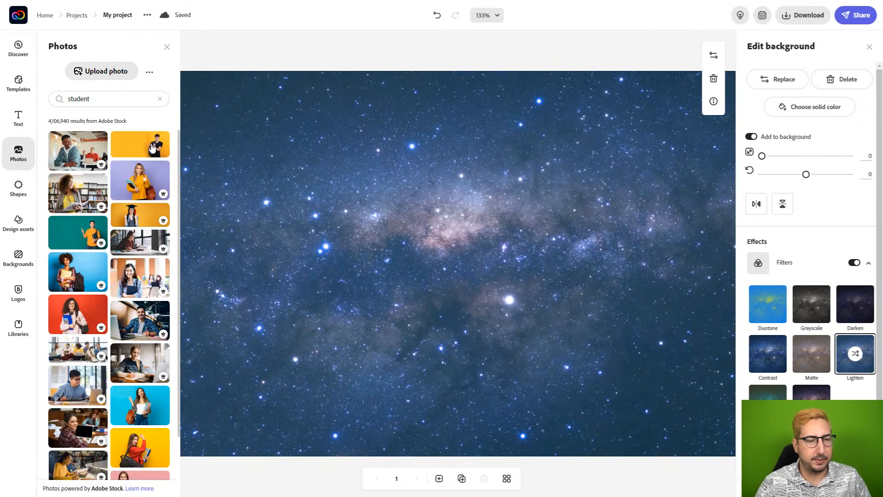
scroll(152, 147, down, 6)
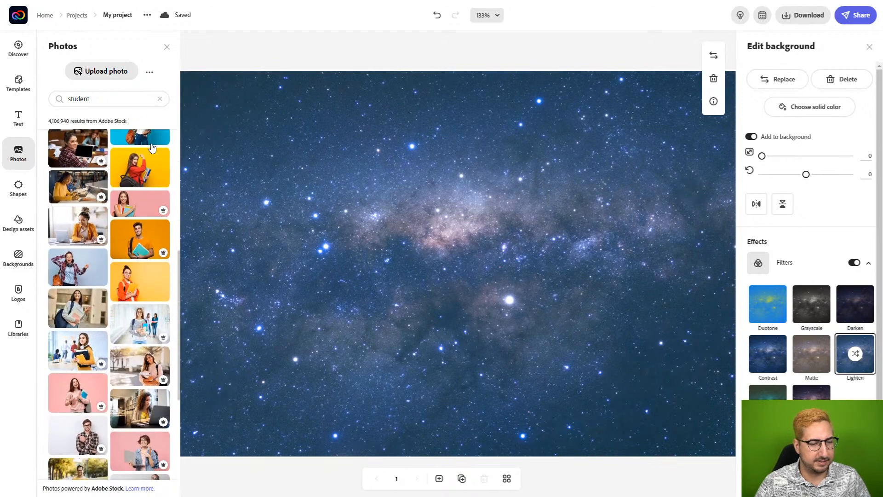
scroll(149, 168, down, 3)
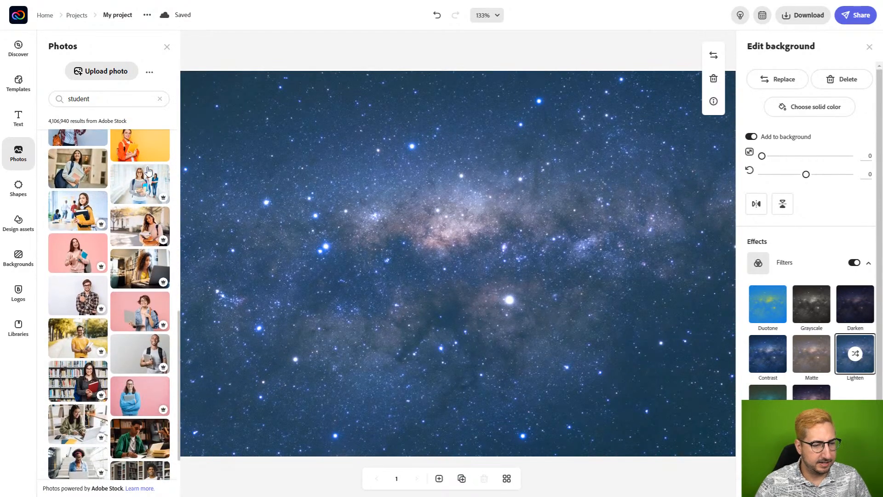
scroll(148, 171, down, 3)
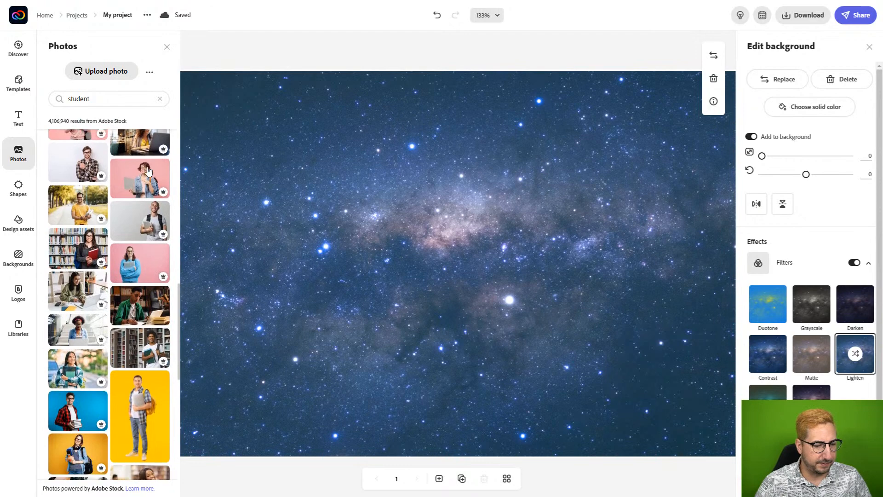
scroll(148, 175, down, 3)
click(149, 305)
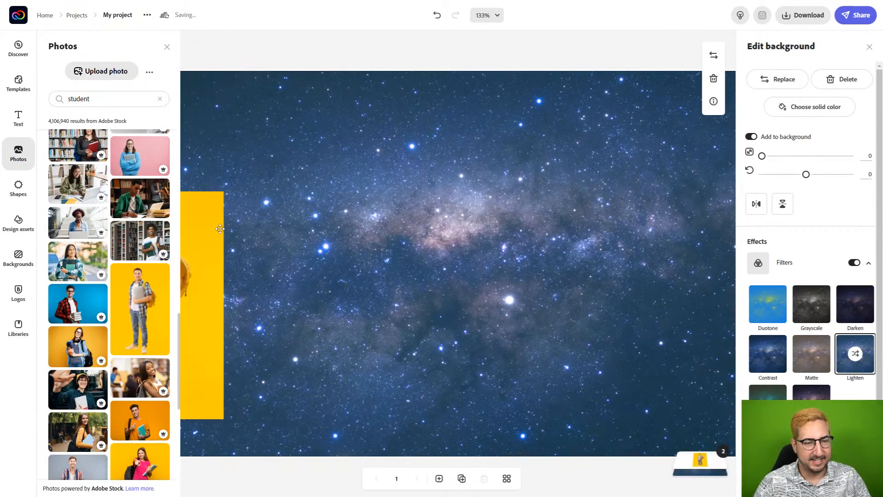
click(210, 250)
drag(201, 261, 417, 212)
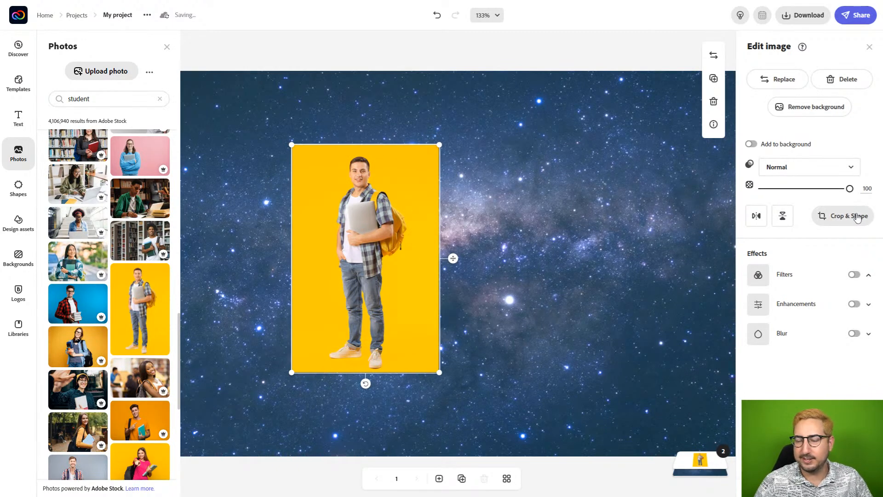
Step: Crop the student photo to a star shape and shift the image down so his head and torso sit inside it
click(858, 219)
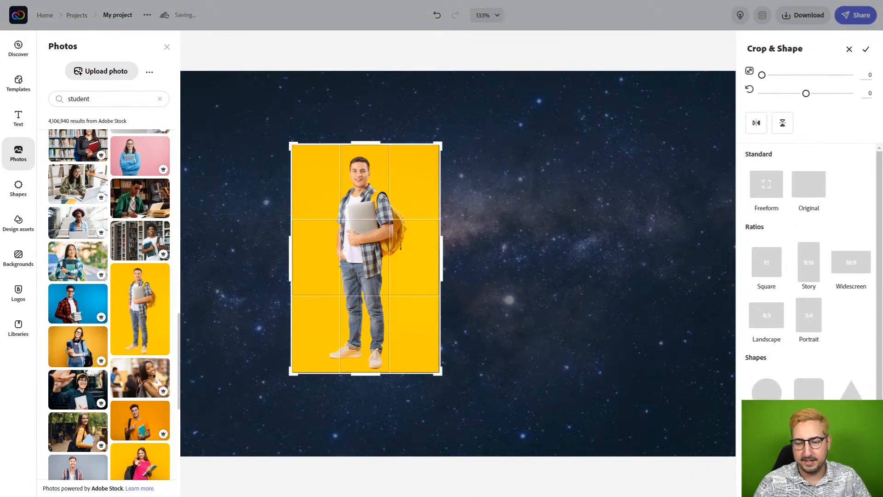
scroll(812, 275, down, 1)
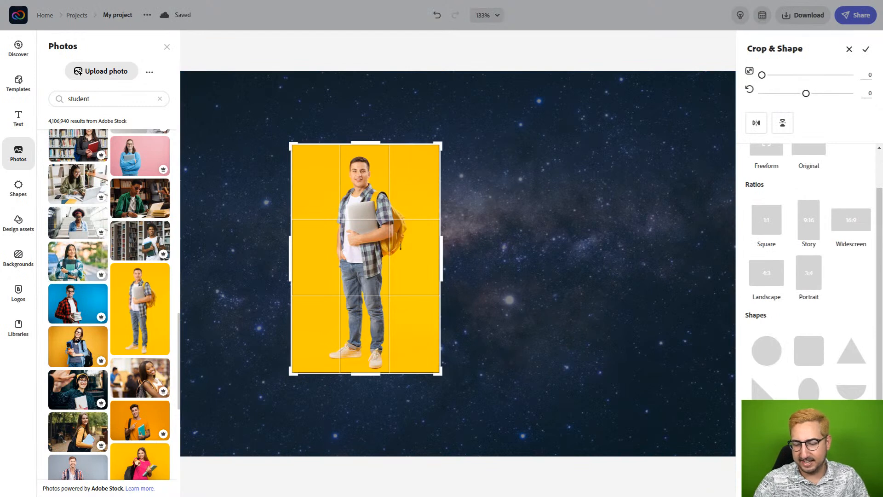
click(847, 476)
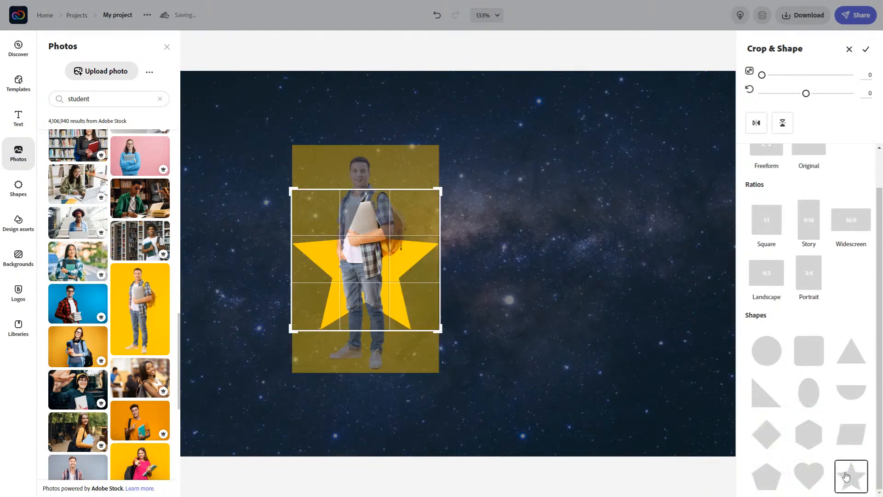
drag(361, 287, 367, 327)
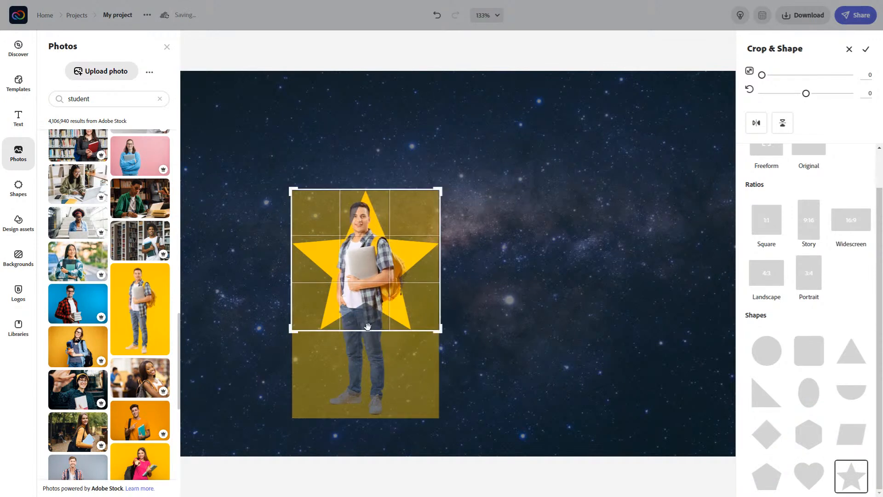
Step: Look through the "student" stock photos for a different picture suited to the star crop
scroll(86, 348, down, 4)
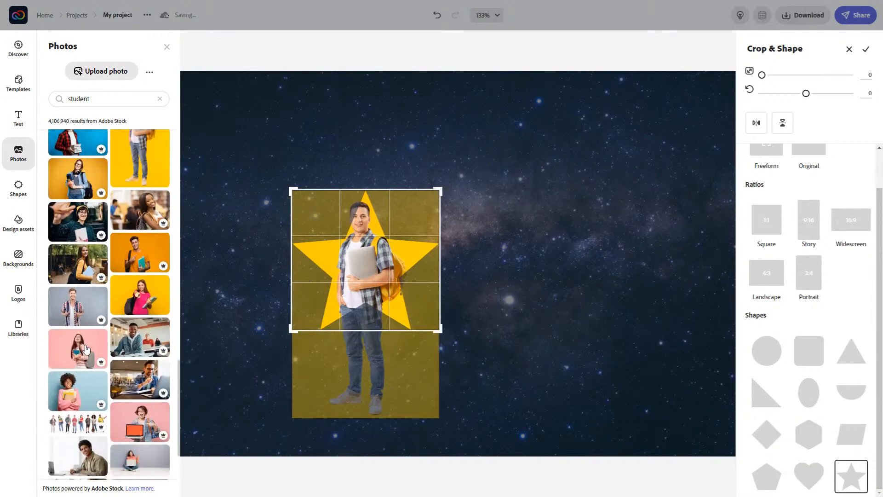
scroll(86, 348, down, 1)
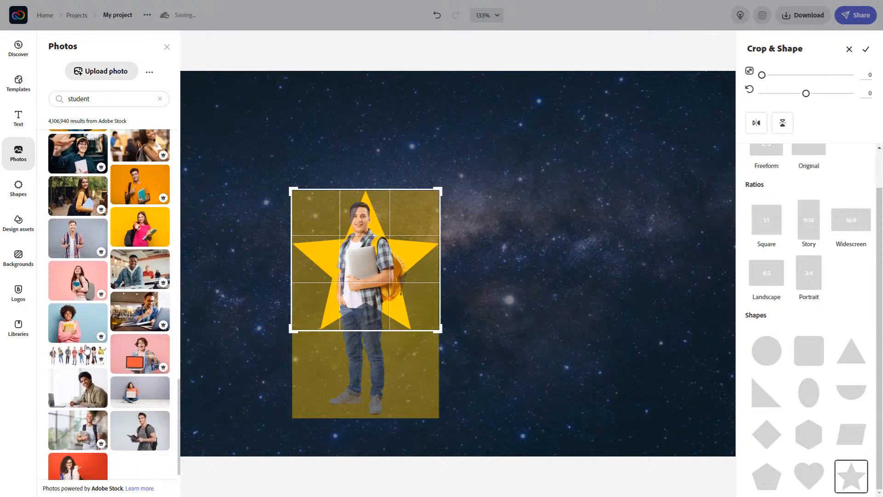
scroll(86, 348, down, 1)
scroll(86, 348, up, 10)
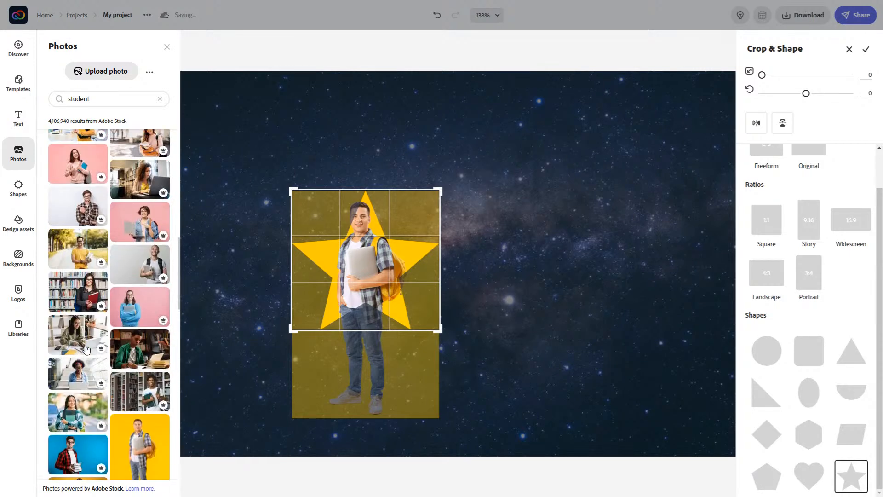
scroll(86, 348, up, 6)
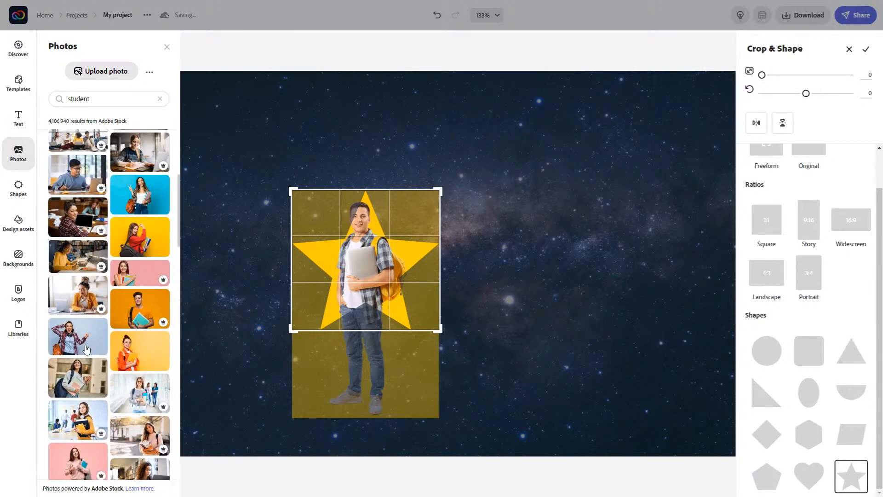
scroll(86, 348, up, 3)
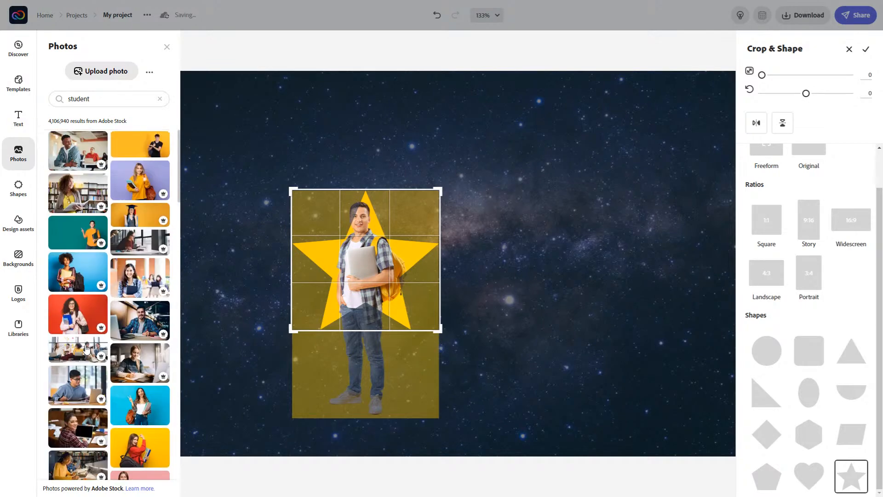
scroll(86, 349, down, 8)
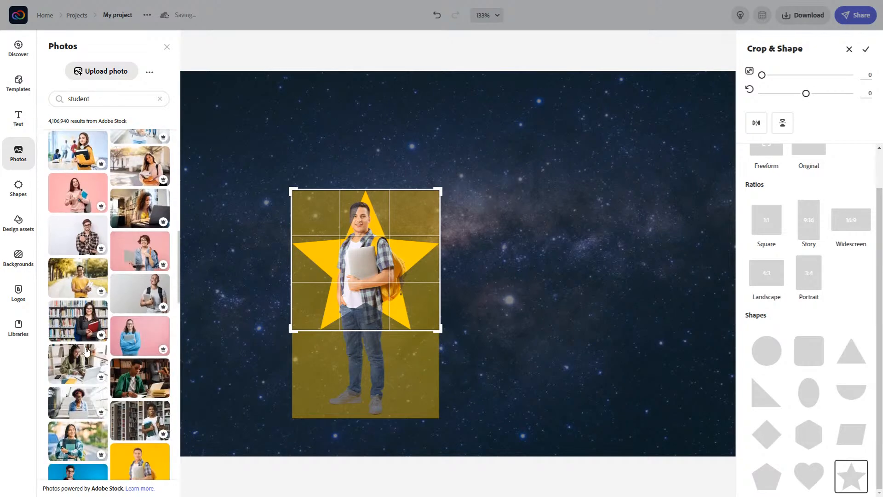
scroll(86, 350, down, 10)
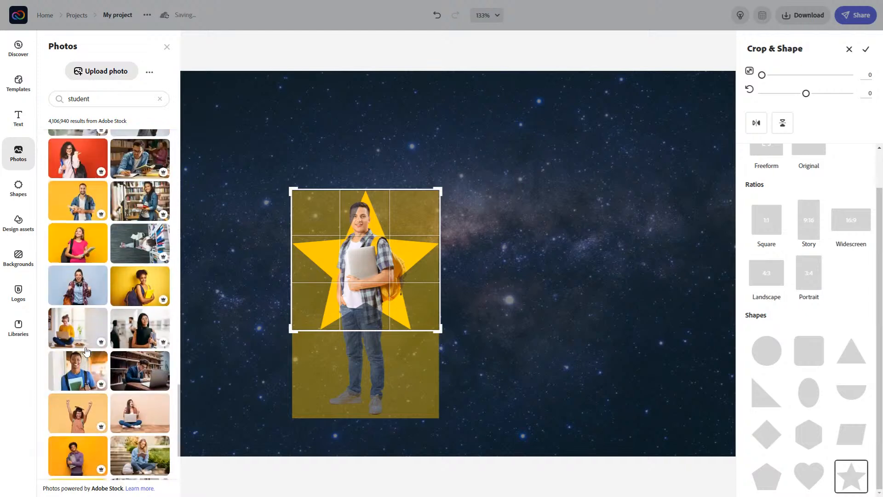
scroll(86, 350, down, 3)
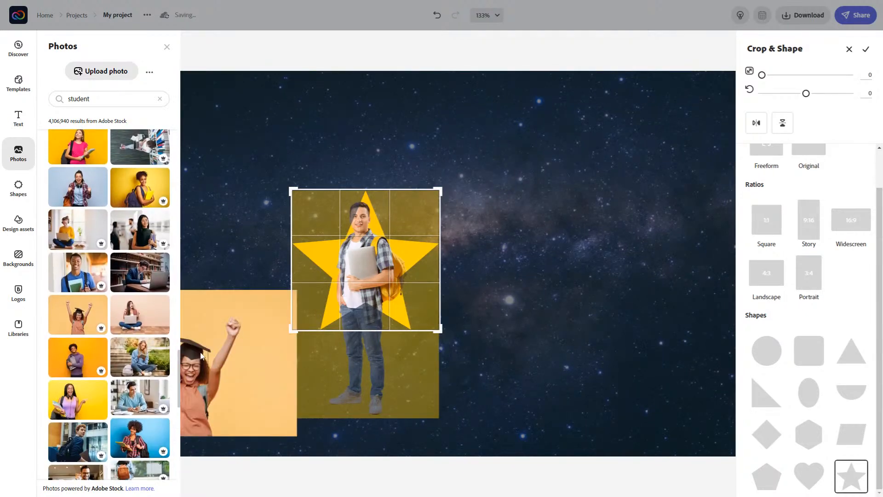
Step: Discard the crop and replace the standing man's photo with the stock photo of a cheering graduate with raised arms, placed near the page centre
click(850, 50)
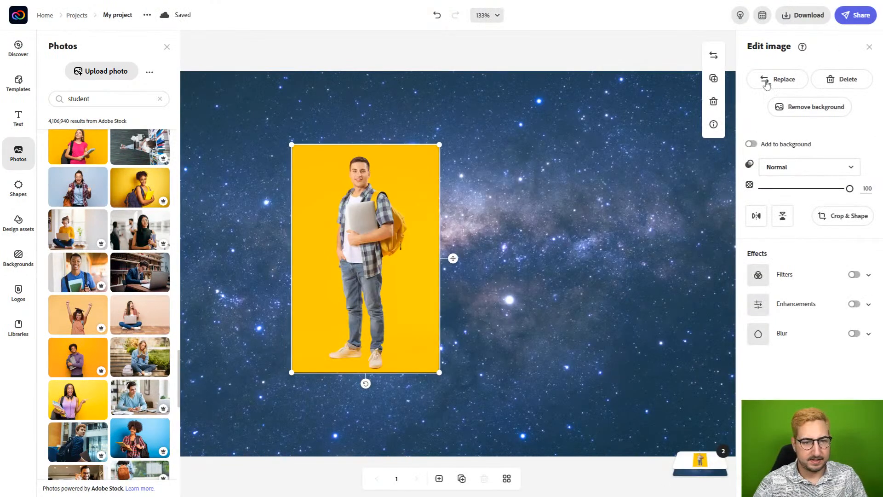
key(Delete)
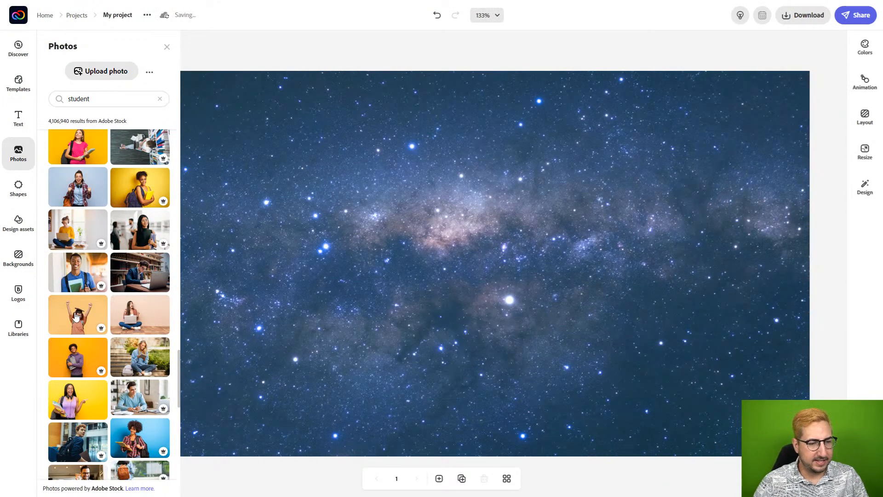
drag(77, 318, 547, 242)
click(524, 246)
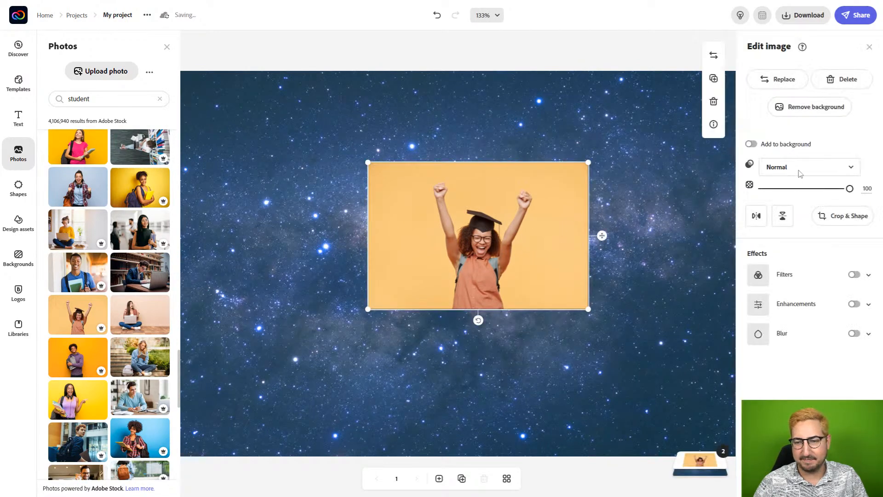
Step: Crop the graduate photo to a star shape
click(850, 218)
scroll(818, 371, down, 1)
scroll(819, 371, up, 1)
scroll(808, 428, down, 1)
click(808, 436)
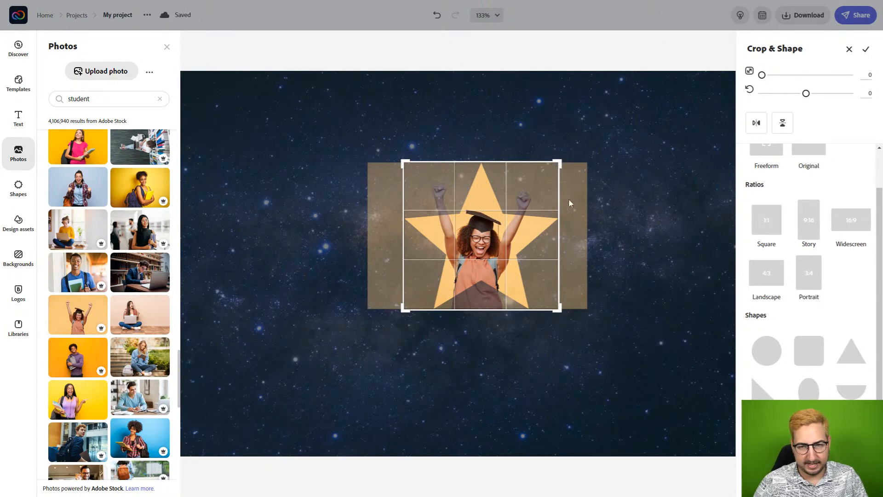
click(867, 50)
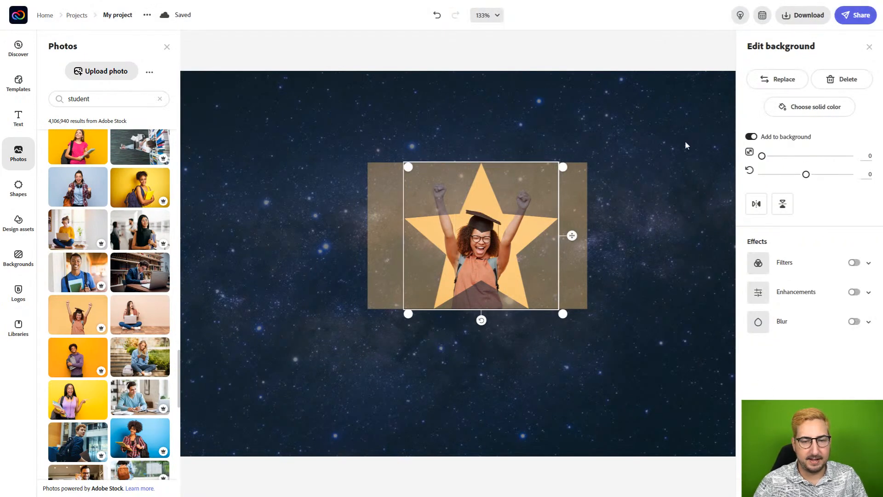
Step: Enlarge the star-cropped graduate photo to most of the page height and place it fully inside the page's left half
drag(479, 245, 269, 186)
click(167, 47)
drag(194, 103, 127, 74)
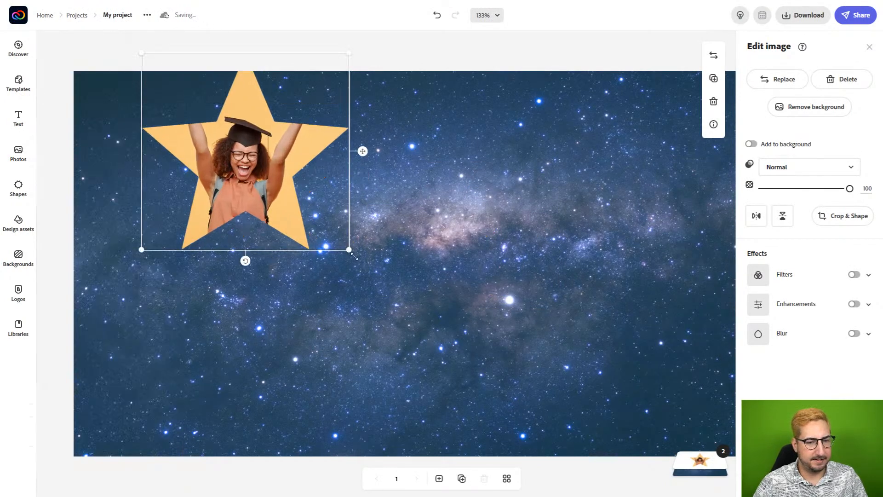
drag(349, 250, 478, 372)
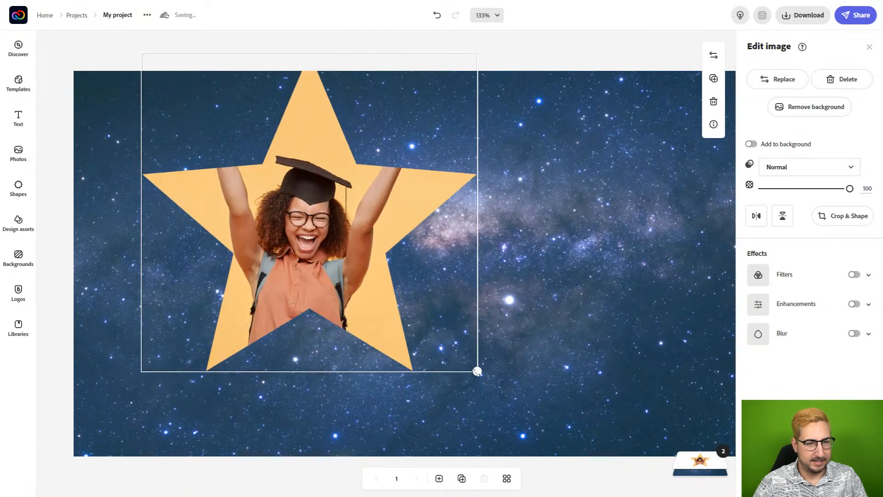
drag(335, 254, 276, 296)
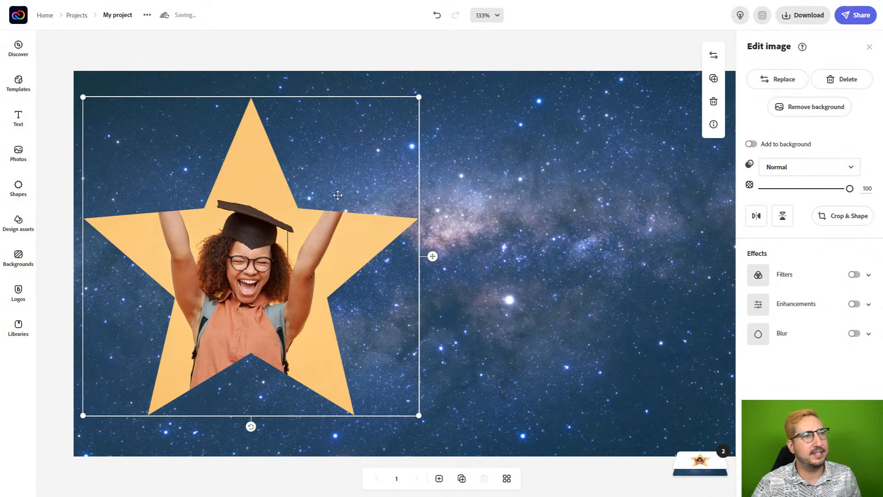
click(443, 54)
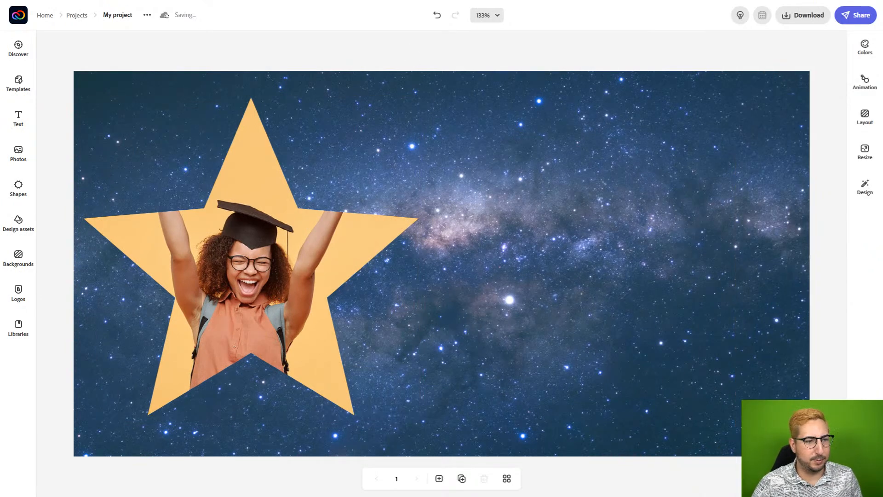
Step: Add the text "Star Student" and place it in the upper part of the page, to the right of the star
click(18, 119)
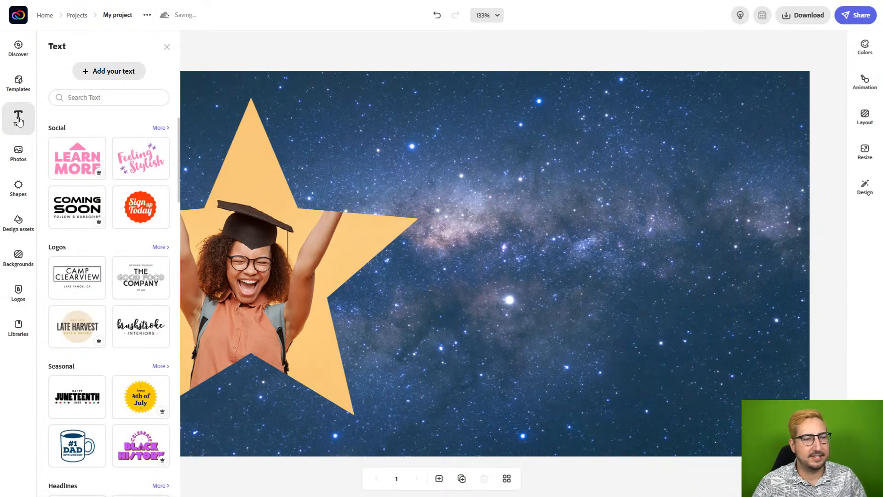
click(105, 71)
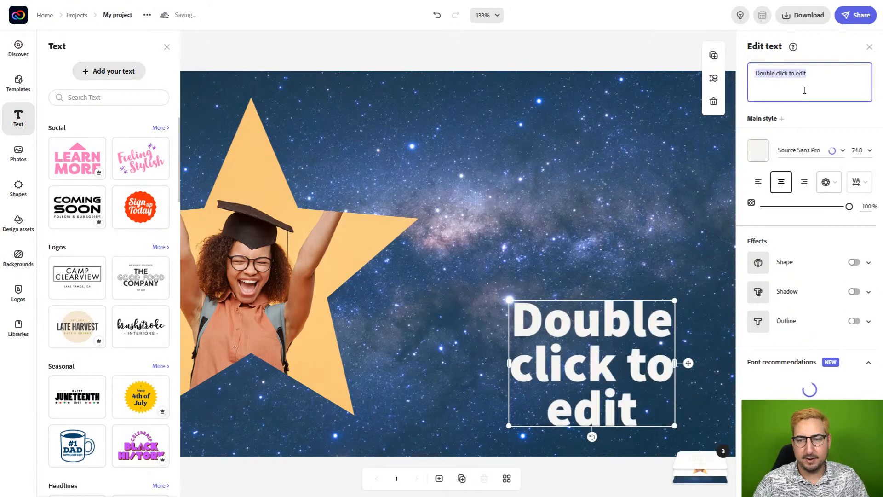
click(806, 73)
key(ctrl+a)
text(S)
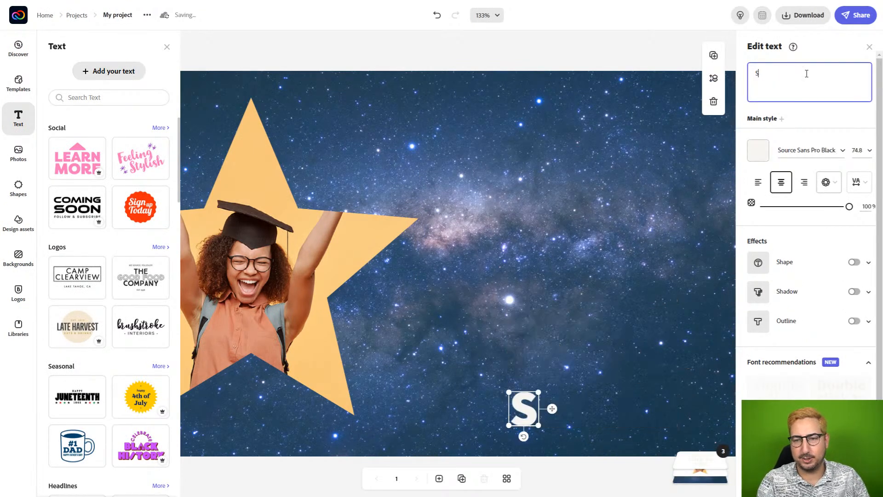
text(tart)
text( Student)
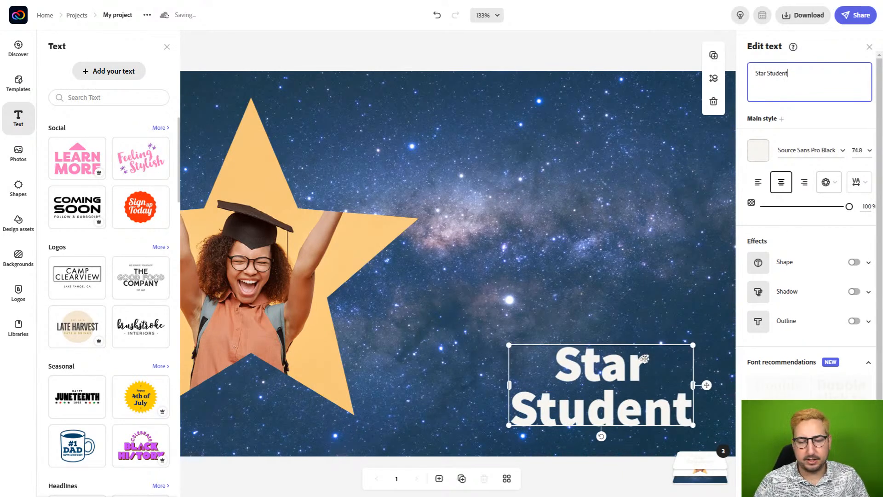
drag(585, 375, 481, 133)
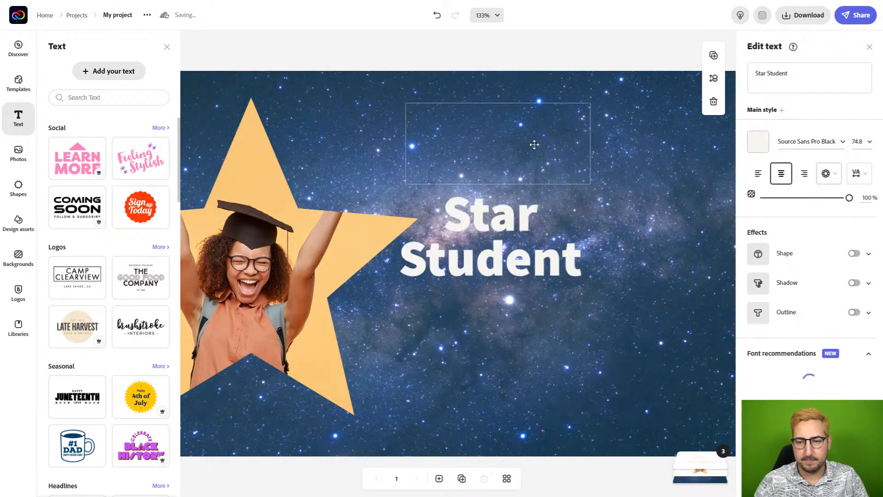
Step: Left-align the "Star Student" text and set its font to Abril Fatface Regular
click(759, 176)
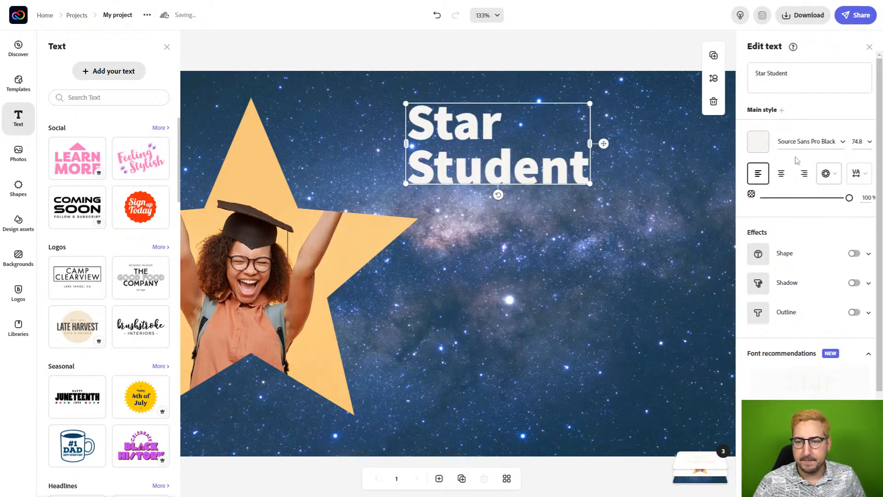
click(843, 143)
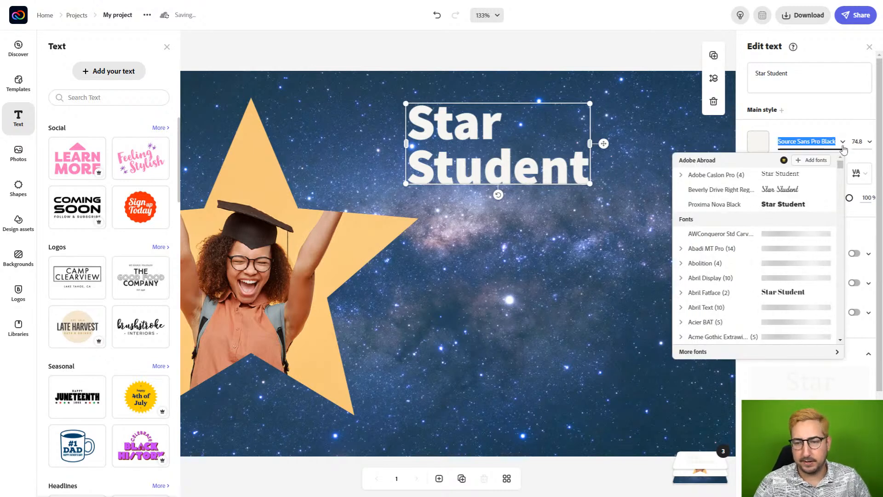
scroll(733, 269, down, 5)
scroll(733, 271, up, 2)
scroll(727, 273, down, 3)
scroll(715, 275, up, 3)
scroll(715, 275, up, 4)
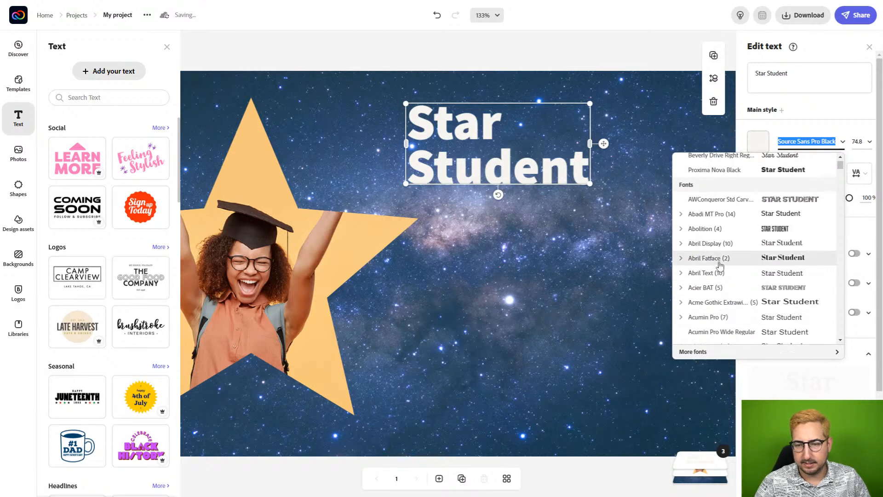
click(721, 257)
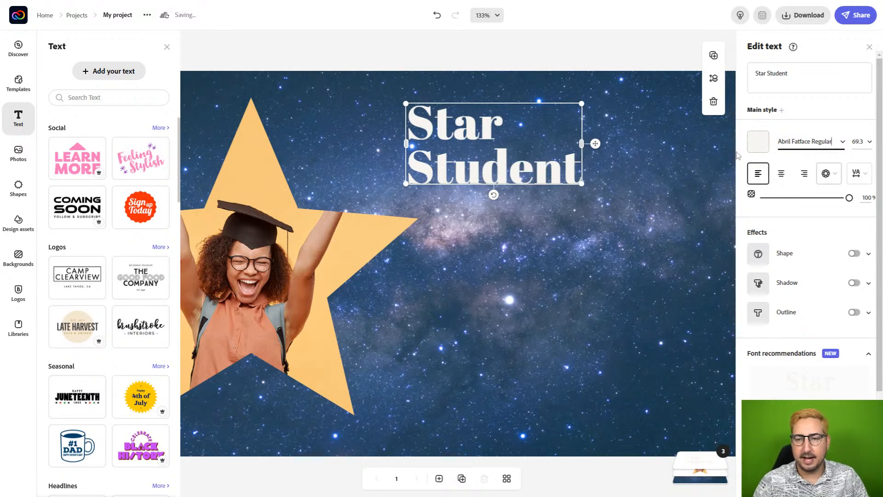
Step: Compare yellow, orange, teal and purple swatches for the "Star Student" text, and settle on pure white
click(760, 144)
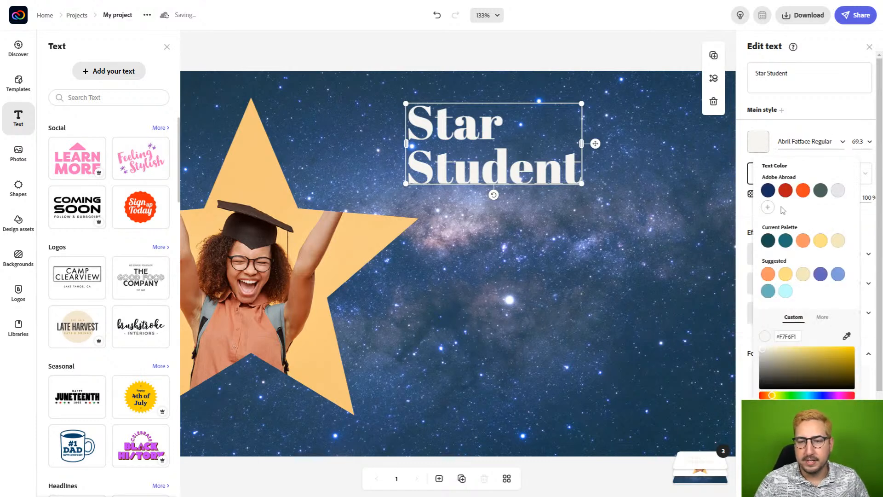
click(784, 277)
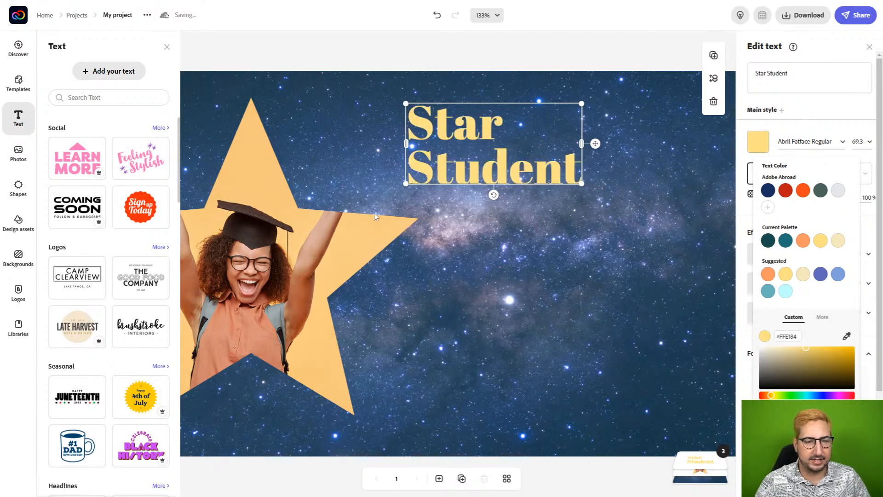
click(772, 279)
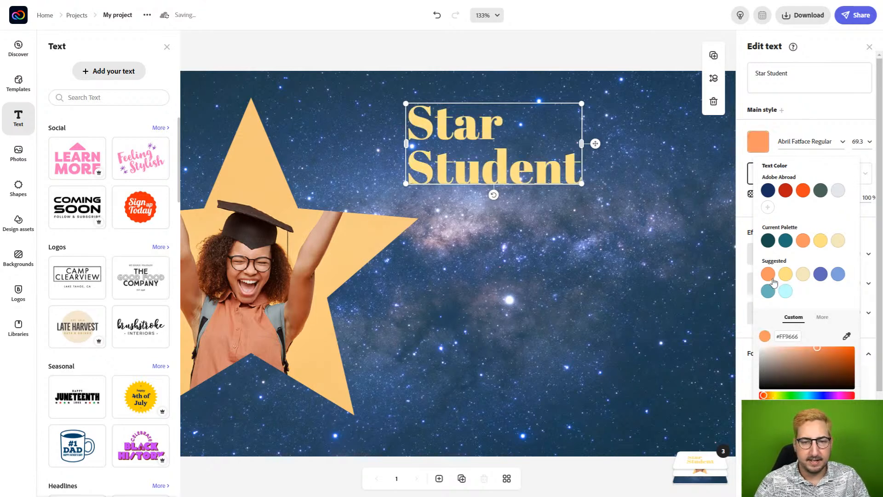
click(768, 292)
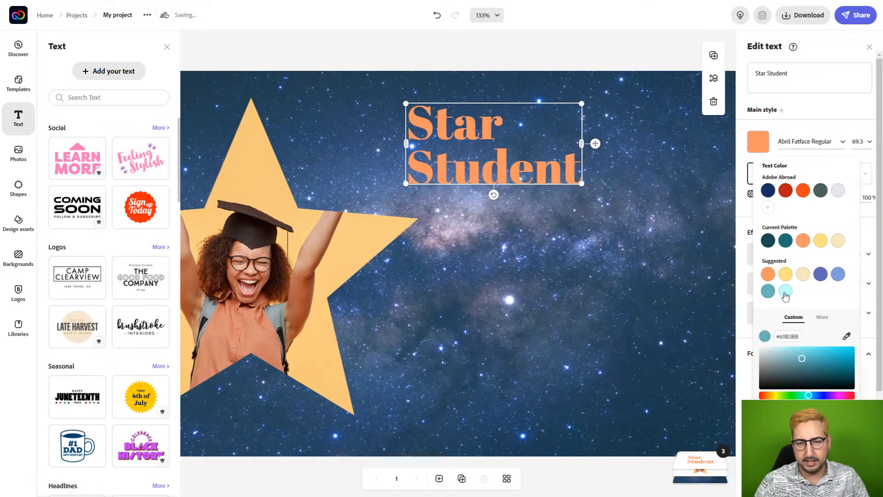
click(820, 276)
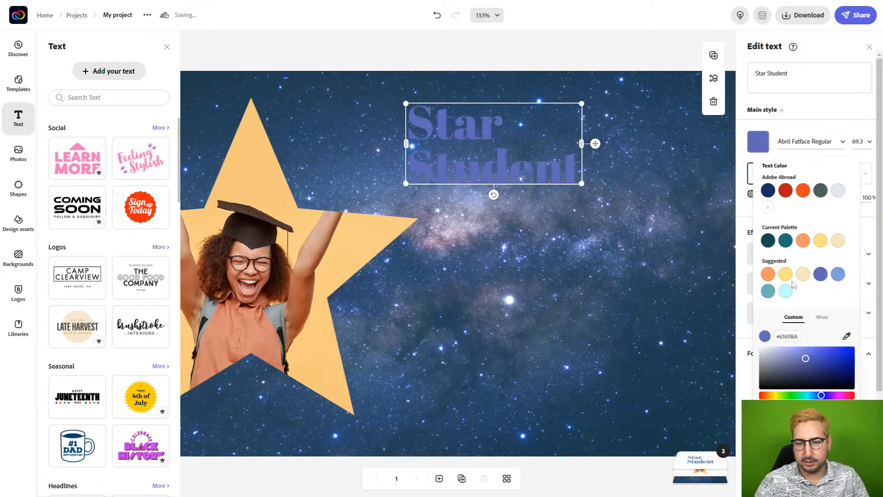
drag(779, 355, 752, 340)
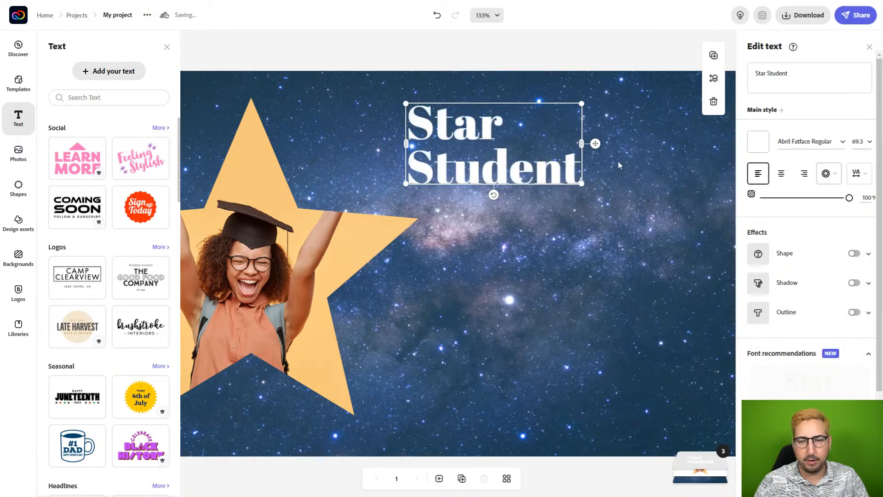
Step: Widen the text box so "Star Student" fits on one line, and add the student's first name on a second line
drag(582, 143, 687, 139)
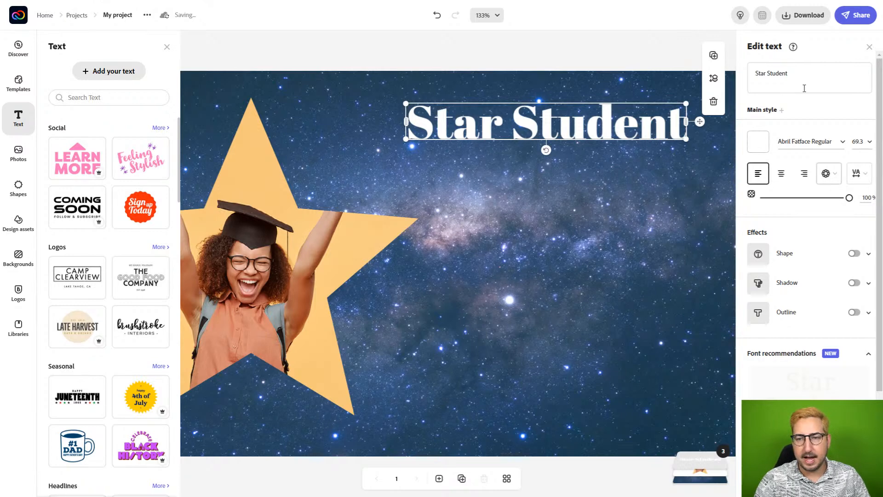
click(809, 74)
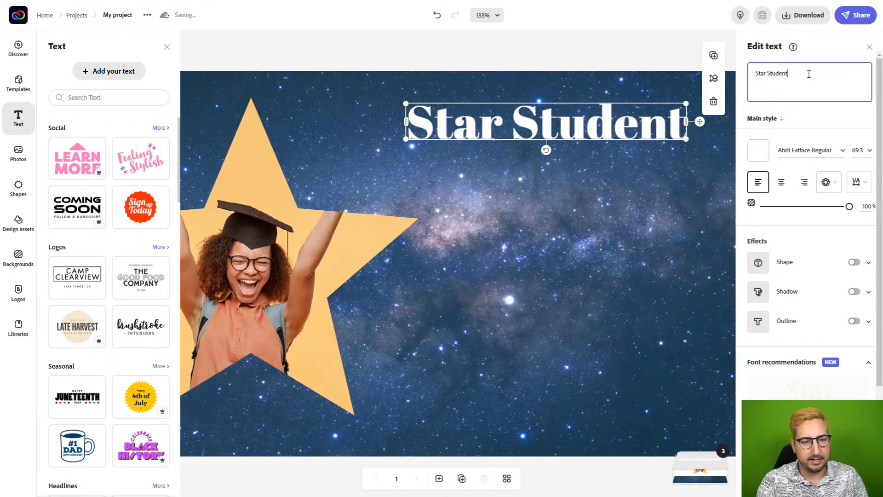
key(Return)
text(Jennifer)
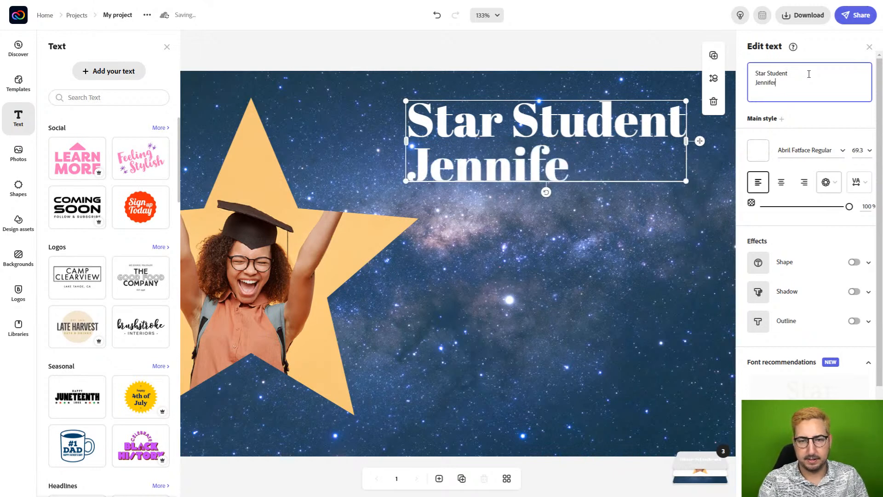
Step: Add an exclamation mark after the student's name and shift the two-line title slightly right and down
text(!)
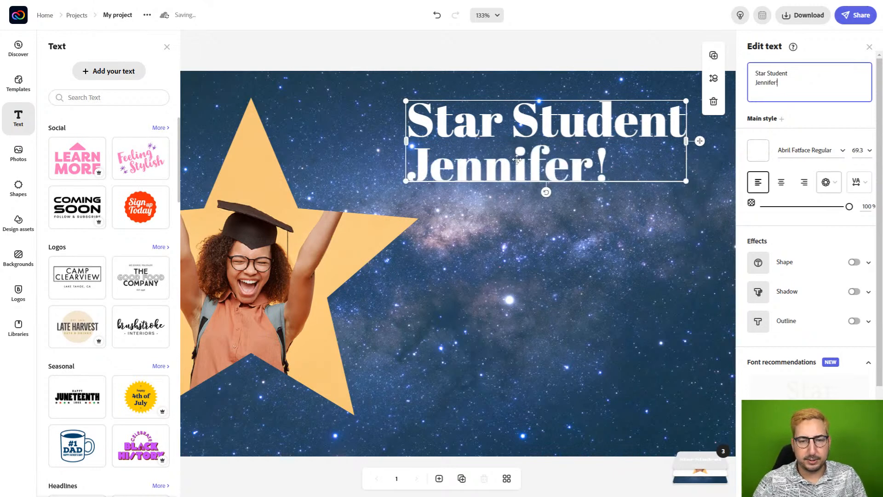
drag(513, 163, 539, 173)
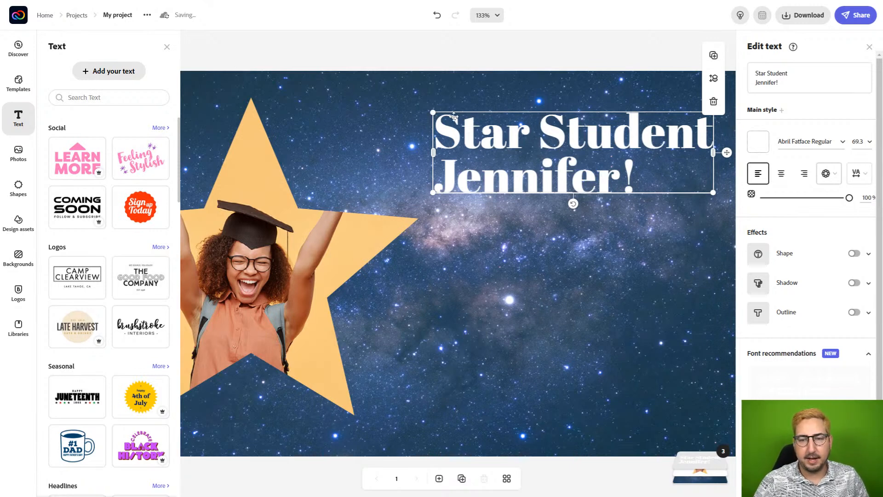
Step: Add the text "Congrats!" below the title and apply the full-circle curved layout to it
click(117, 75)
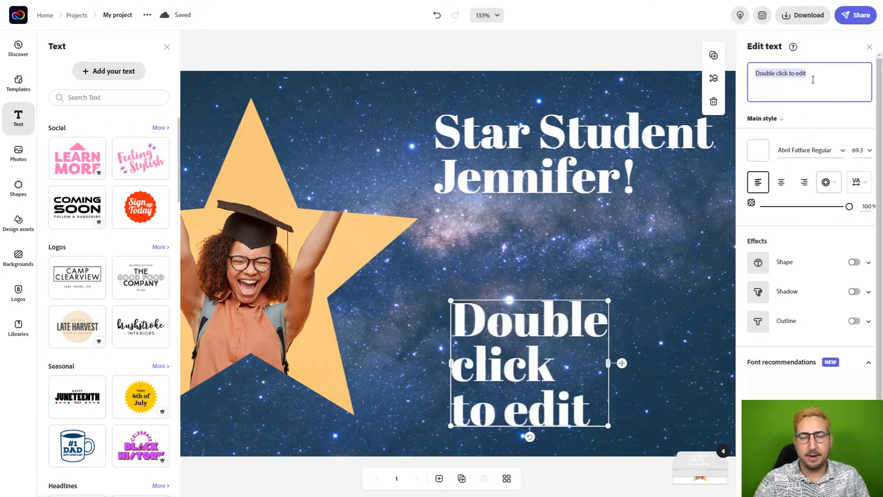
text(ongrats)
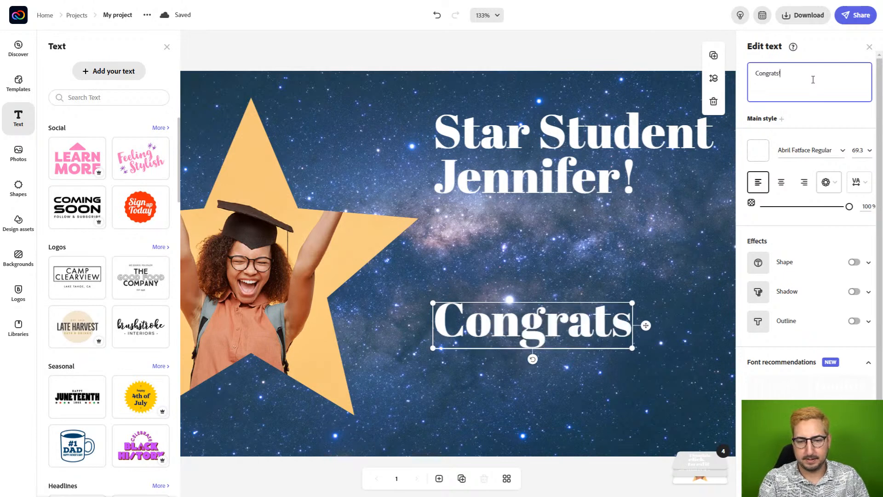
text(!)
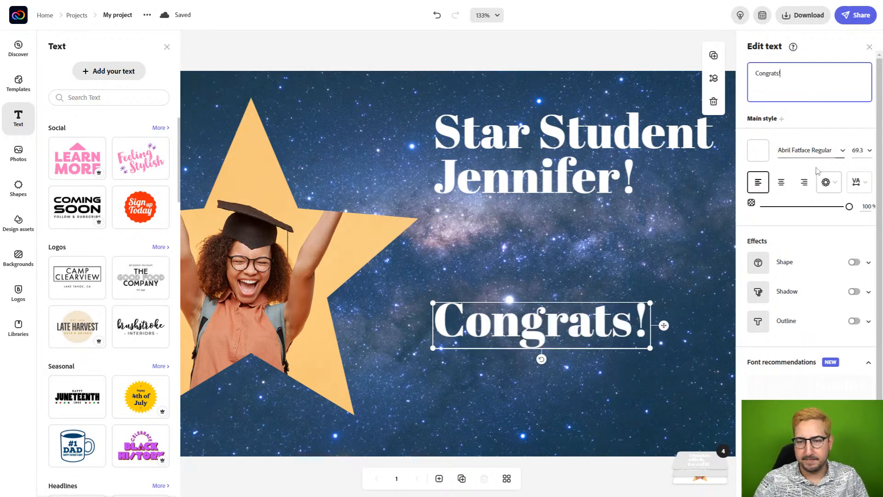
click(828, 184)
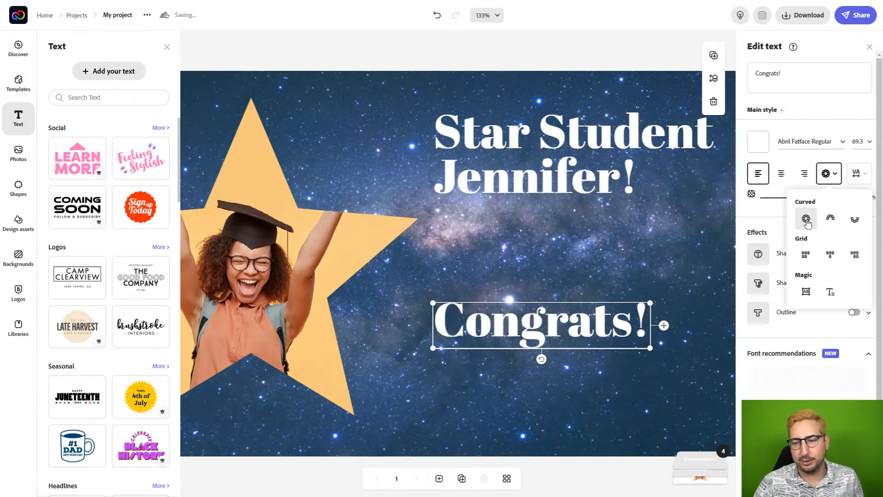
click(809, 222)
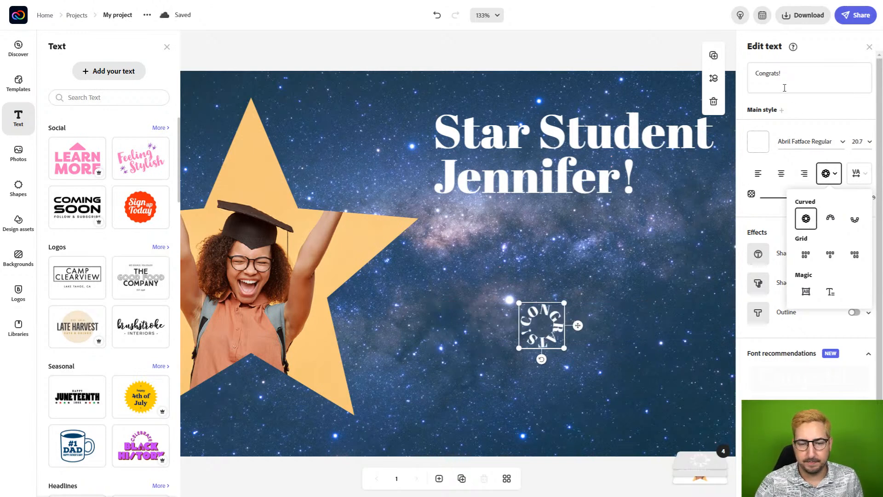
Step: Replace the circular text with the teacher's name and "3rd Grade", then enlarge the circle and place it below the title
double_click(777, 74)
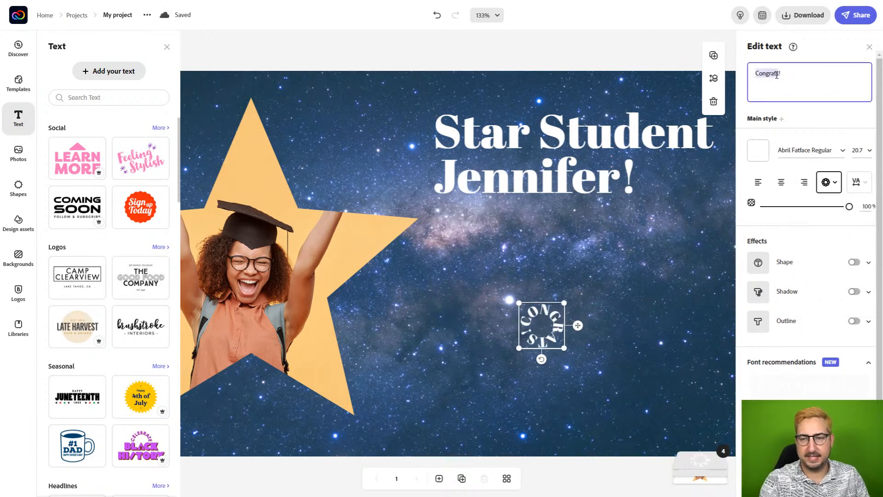
text(Mr. Hoch's)
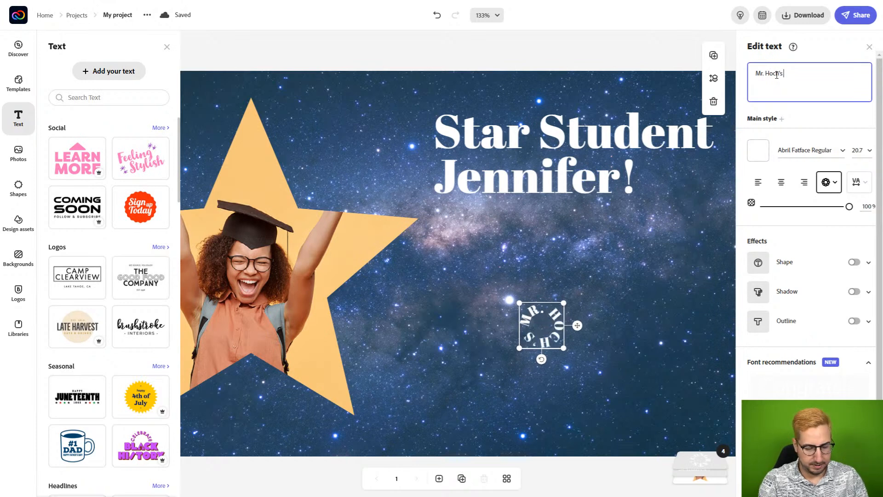
text( 3rd Grad)
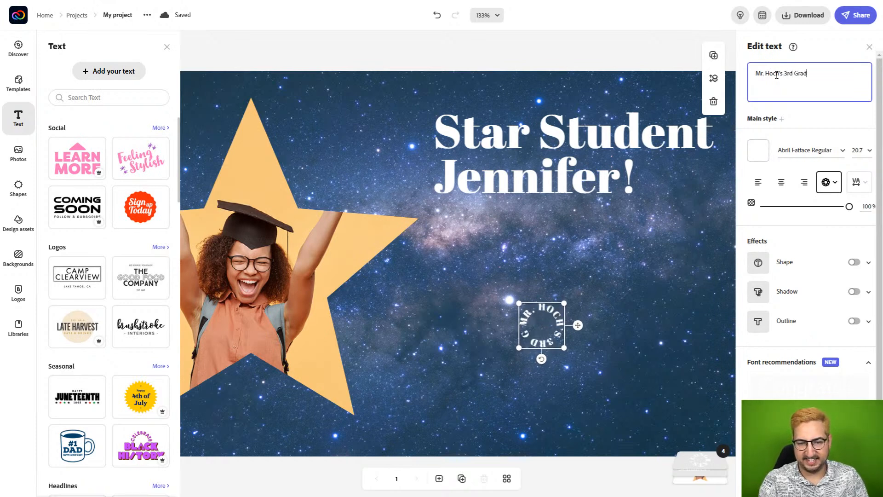
text(e)
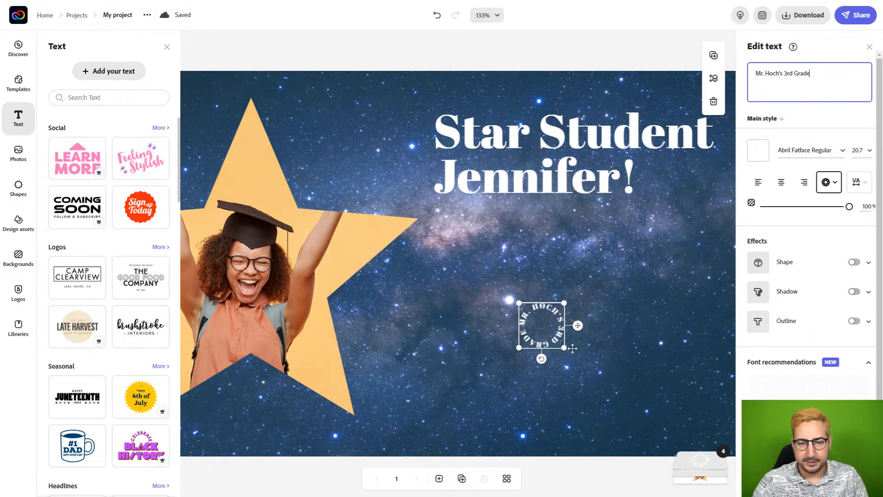
drag(308, 122, 309, 120)
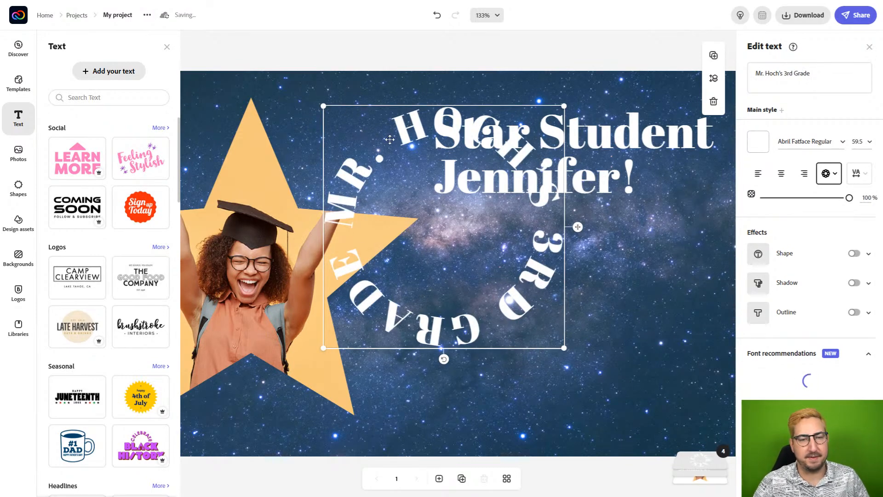
drag(400, 133, 566, 244)
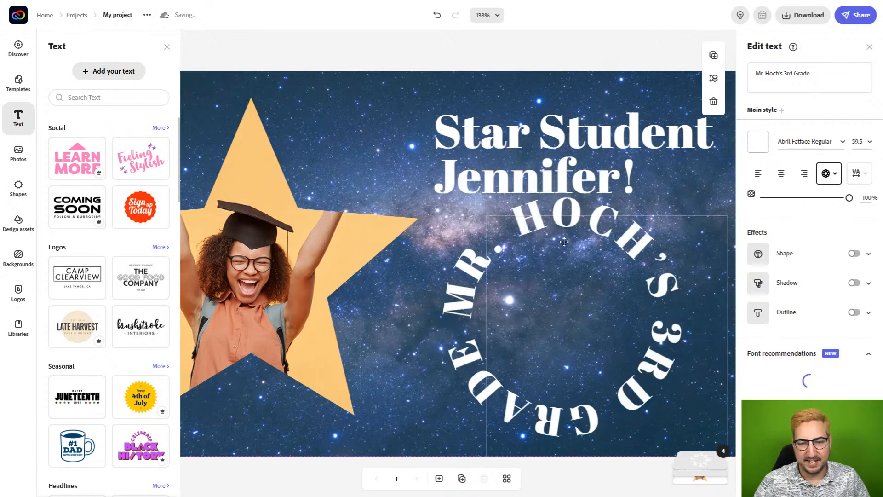
Step: Switch the class text to the upward arch layout, enlarge it and tilt it counterclockwise below the title
click(823, 177)
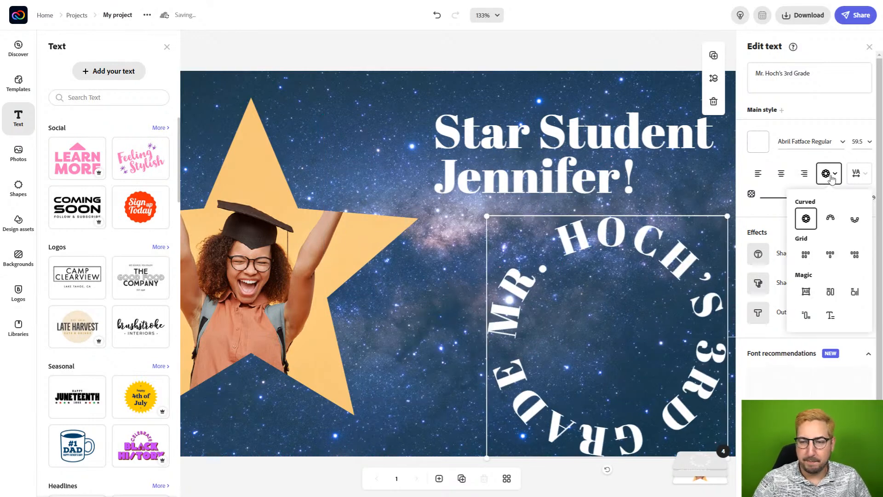
click(830, 219)
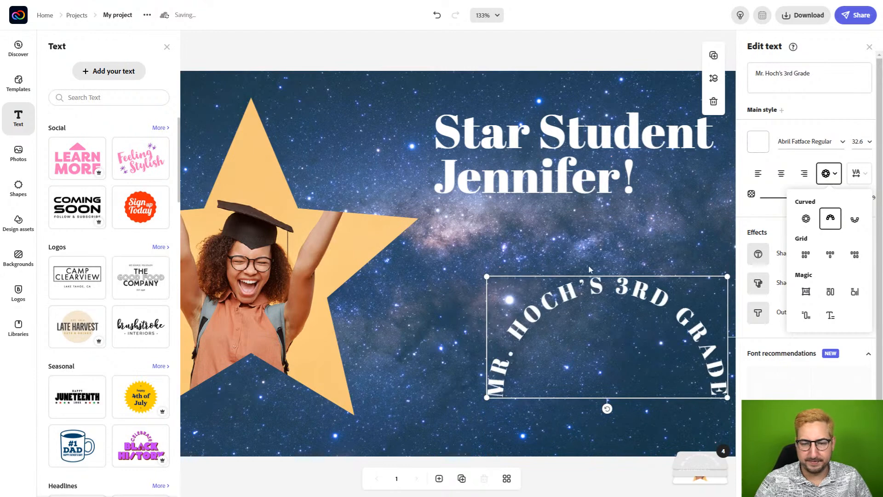
drag(487, 277, 411, 238)
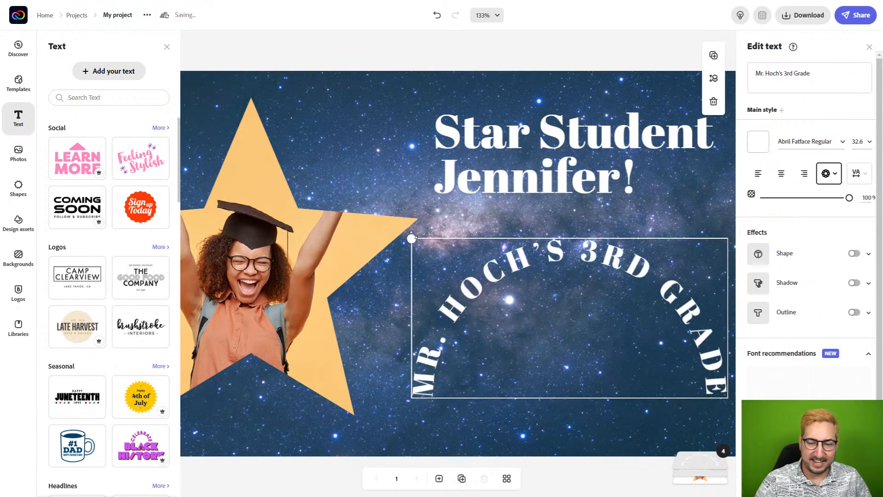
drag(571, 411, 620, 404)
drag(571, 246, 586, 246)
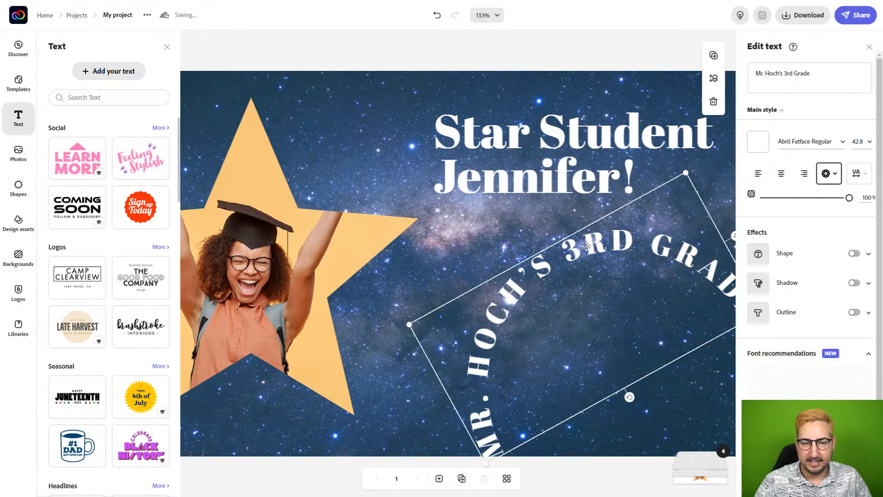
Step: Recolor the arched class text by sampling the yellow-orange of the star
click(758, 142)
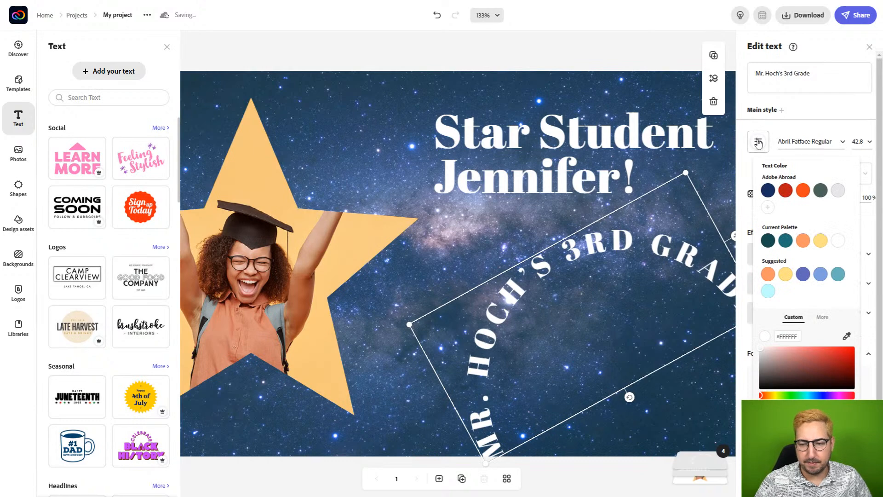
click(848, 337)
click(370, 231)
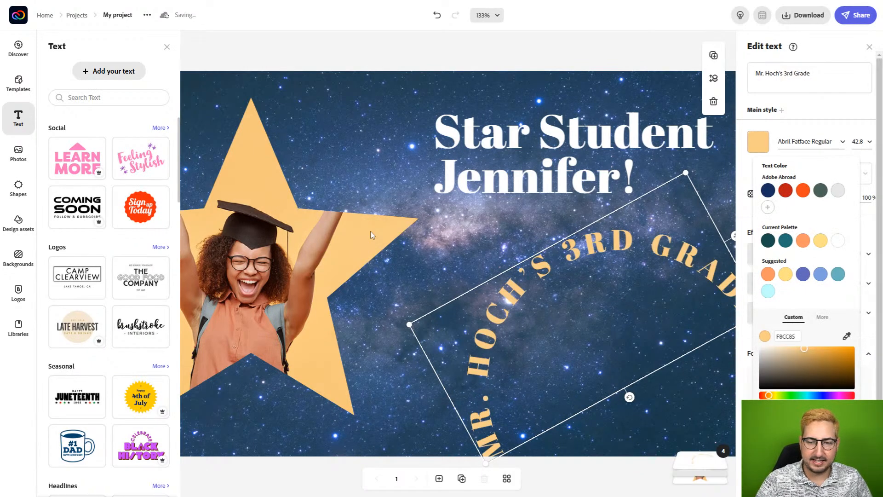
click(454, 57)
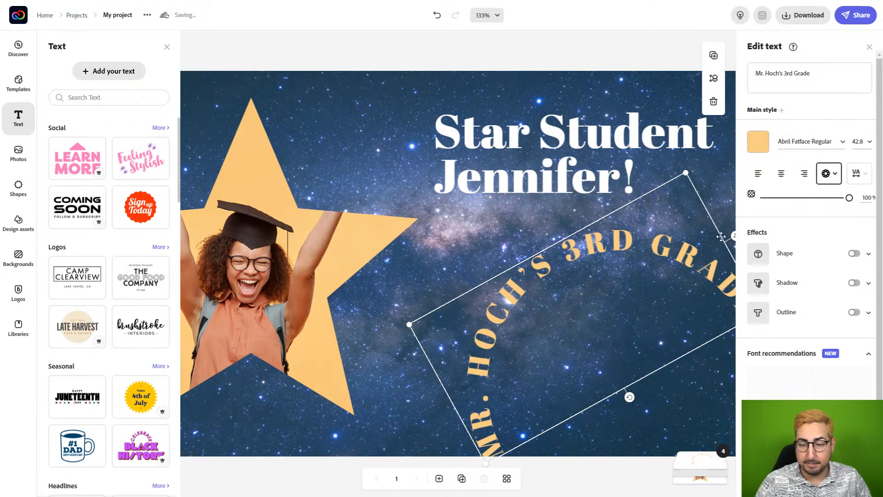
click(489, 59)
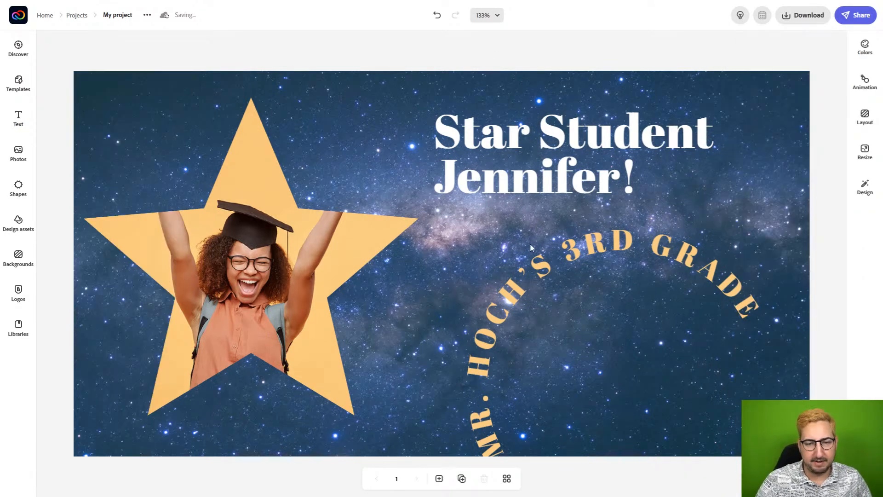
Step: Move the arched class text fully onto the page, compare recommended fonts including Westgate Thin, and settle on Kinto Sans Black
click(529, 268)
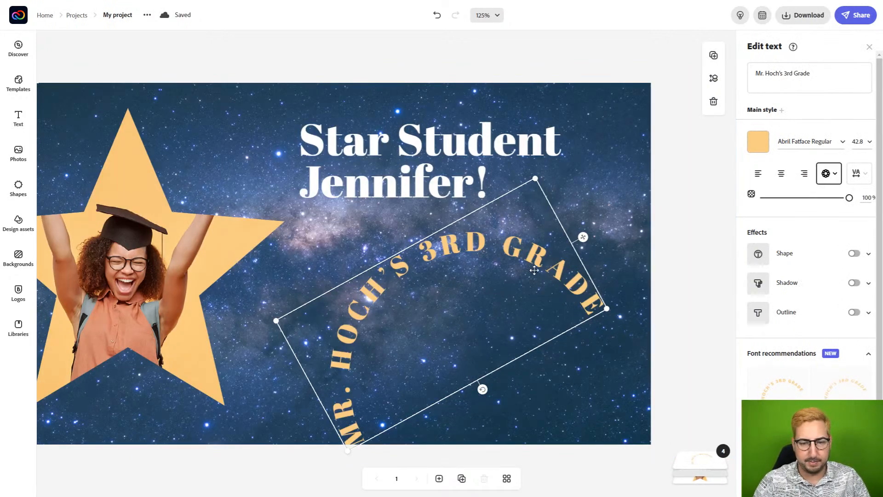
drag(557, 261, 583, 252)
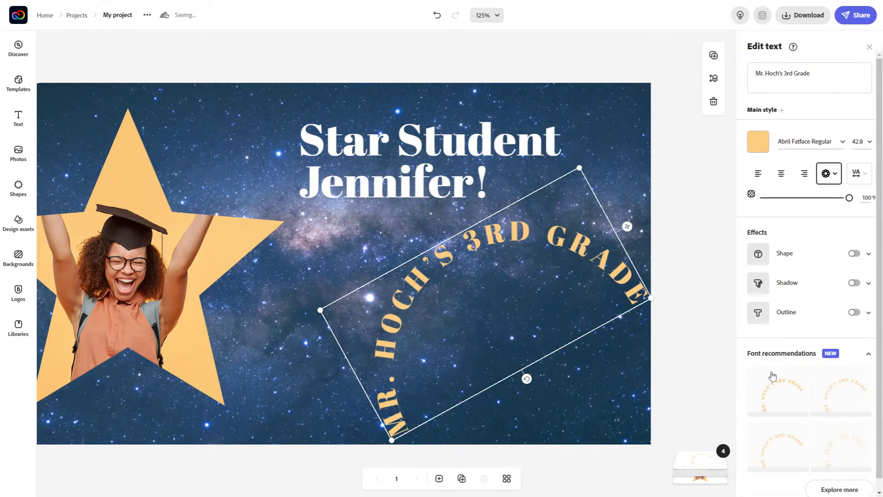
click(783, 403)
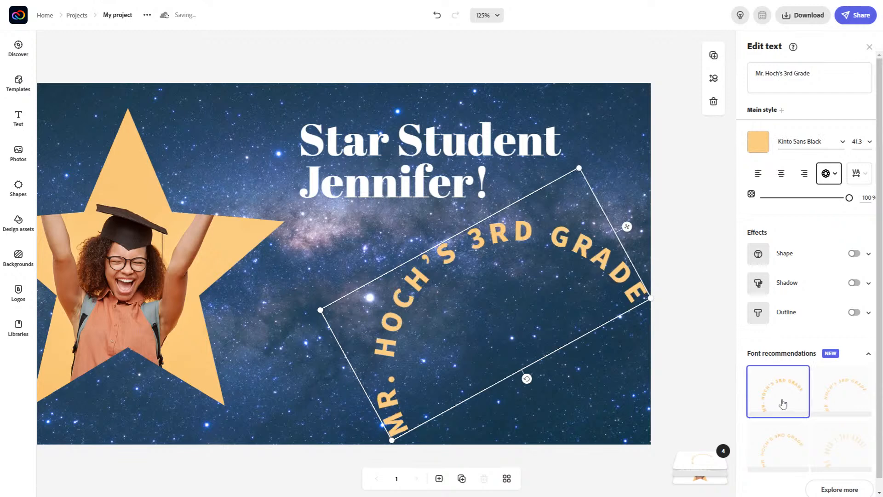
click(829, 437)
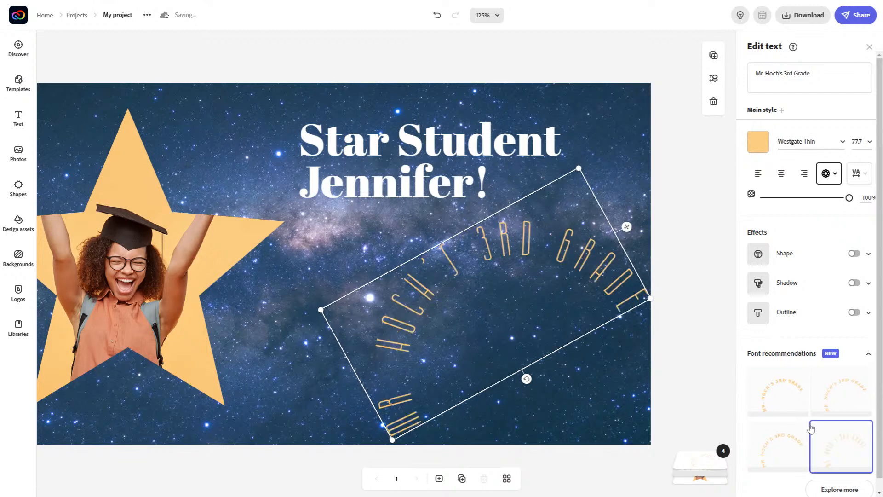
click(785, 402)
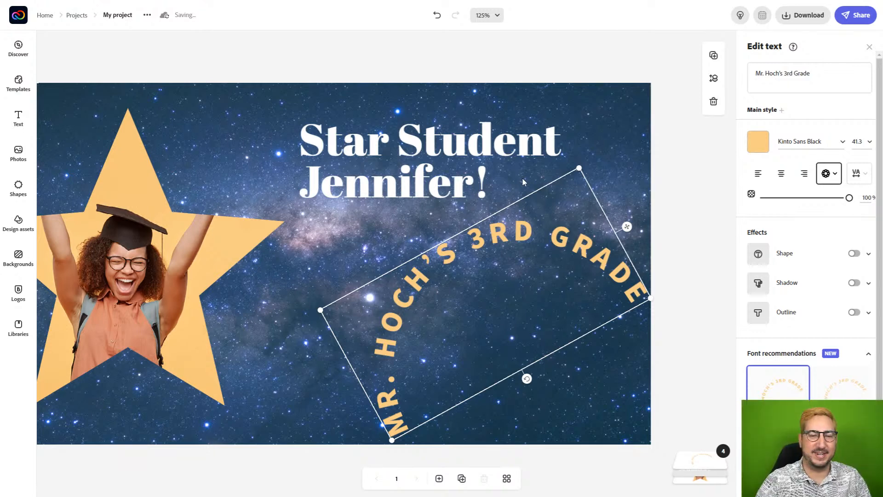
Step: Move the title slightly up and left, and enlarge it to a font size of about 90
click(534, 59)
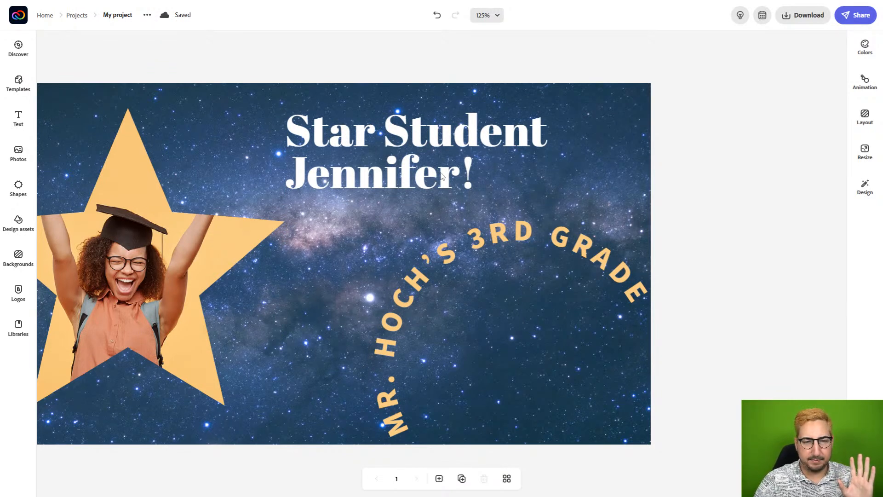
click(508, 187)
drag(546, 186, 625, 210)
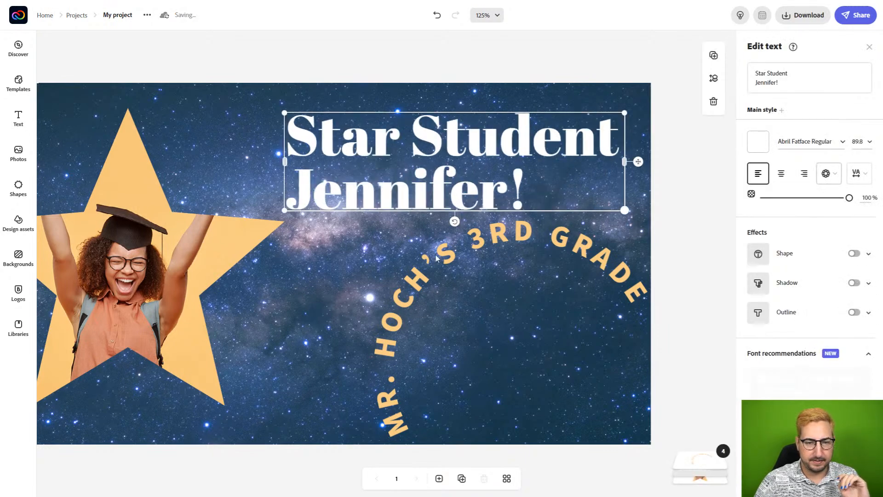
click(372, 236)
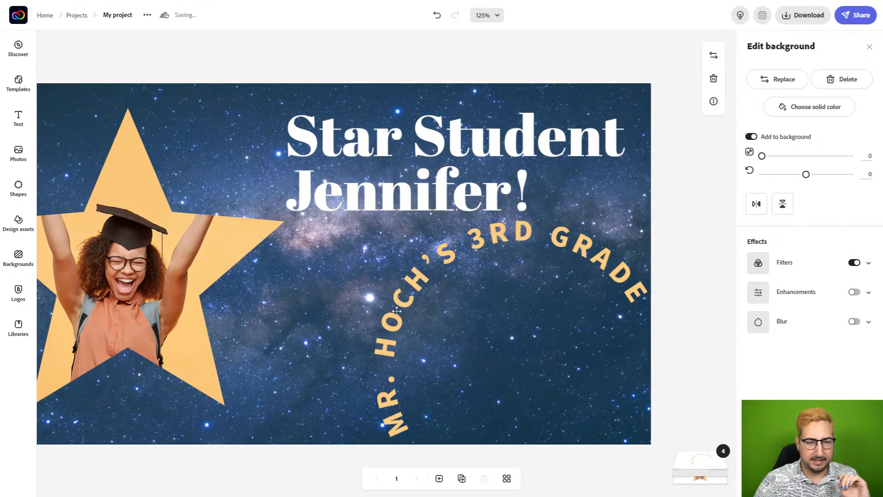
Step: Shrink the arched class text to a font size of about 30 and position it in the page's lower-right area
click(396, 311)
drag(323, 306, 411, 295)
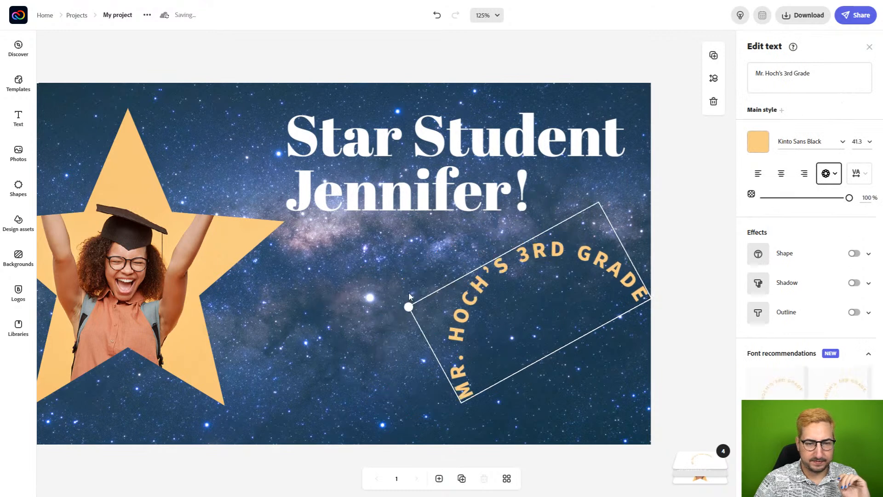
drag(477, 281, 468, 303)
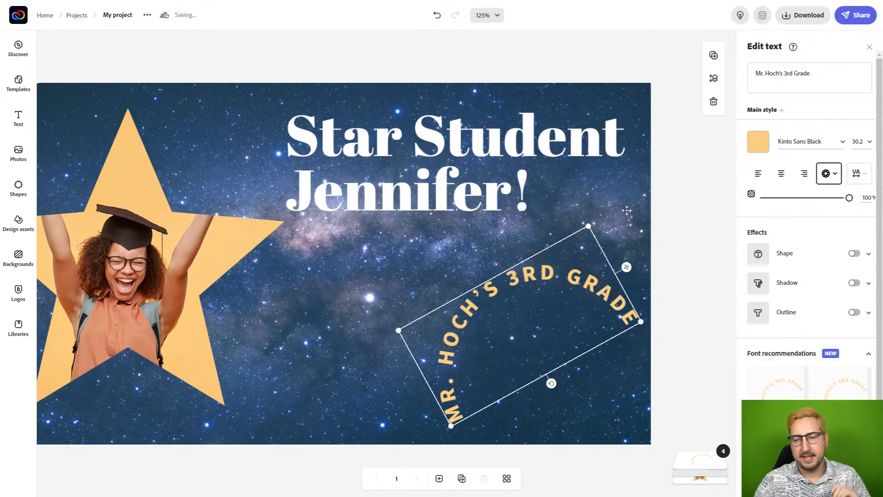
click(675, 163)
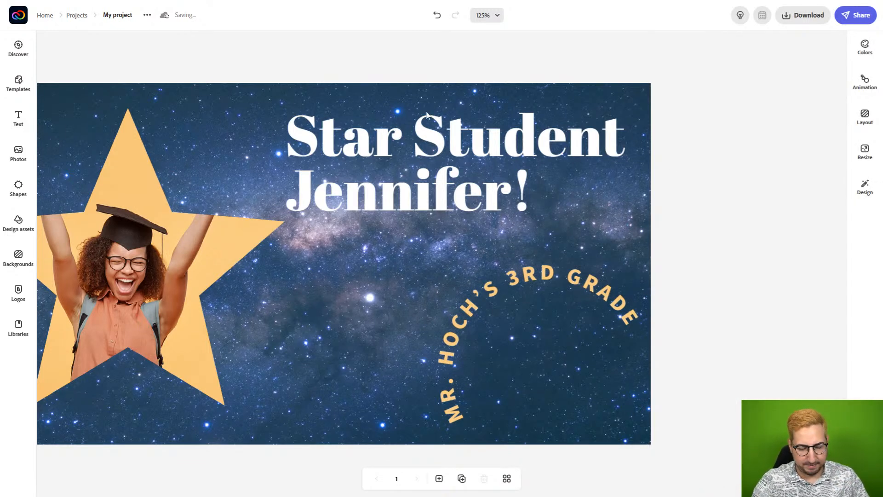
Step: Try the Dynamic, Fade and Slide text animations on the design, including their alternative variants
key(ctrl+minus)
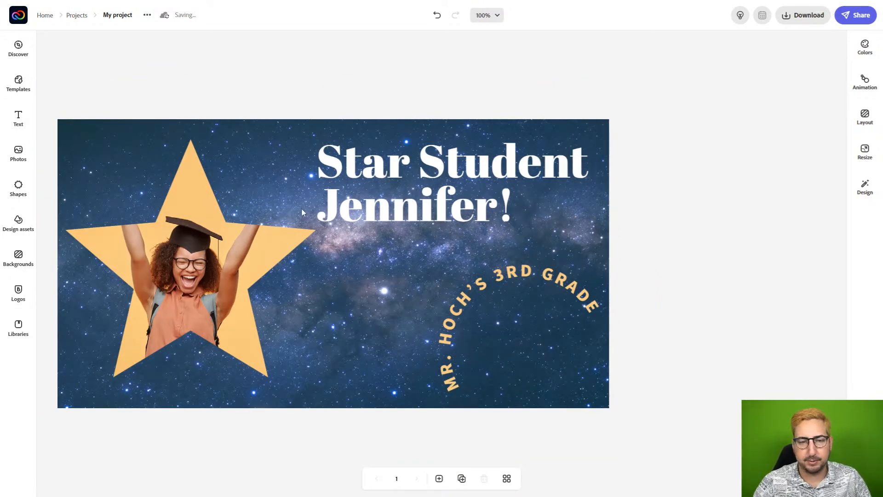
scroll(347, 214, left, 2)
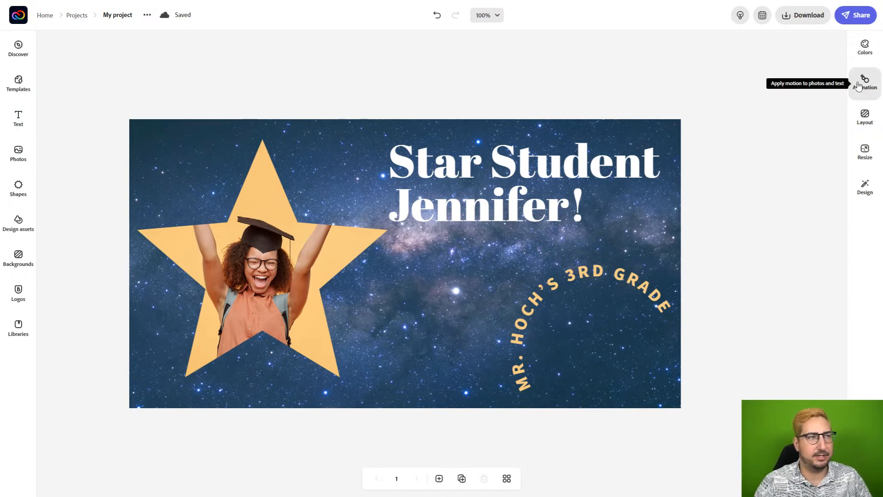
click(858, 87)
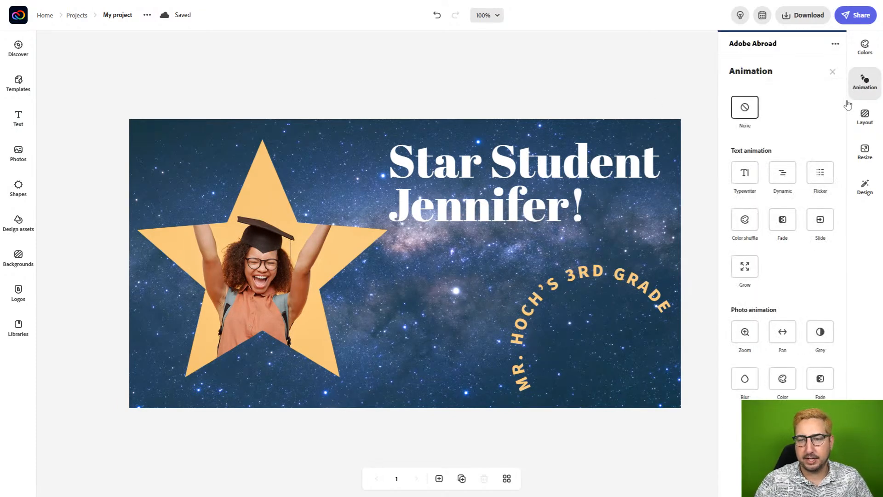
click(784, 175)
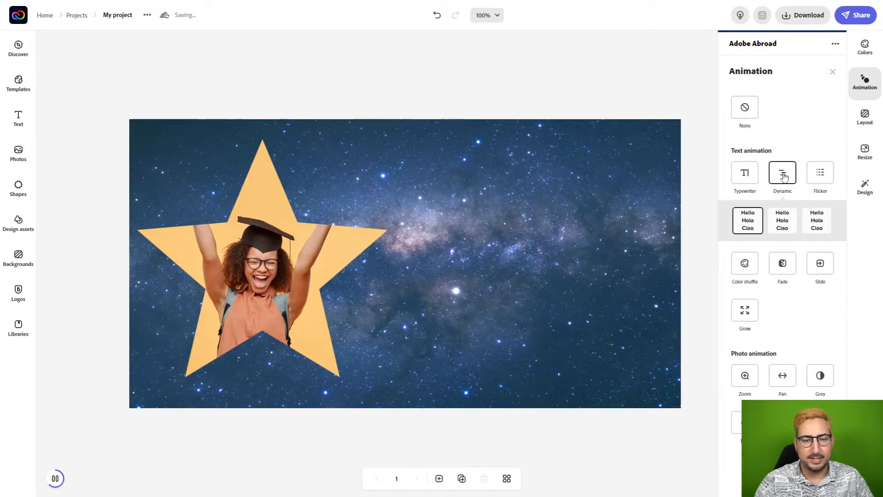
click(786, 229)
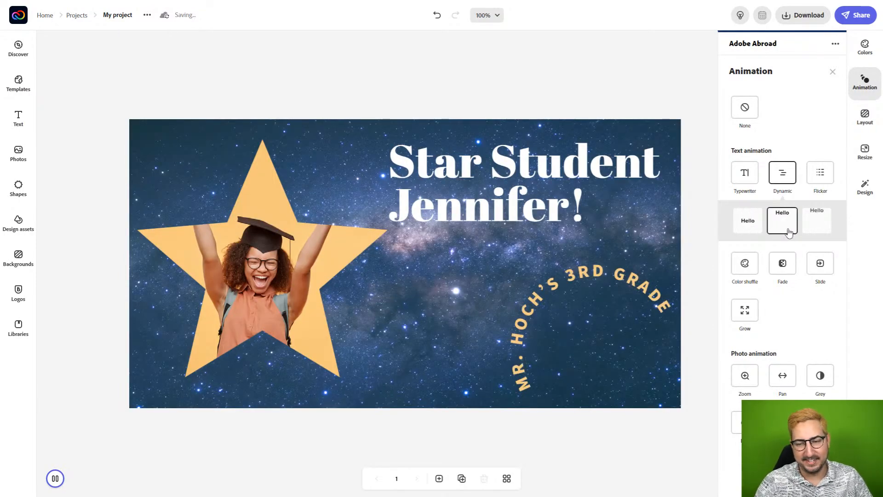
click(782, 267)
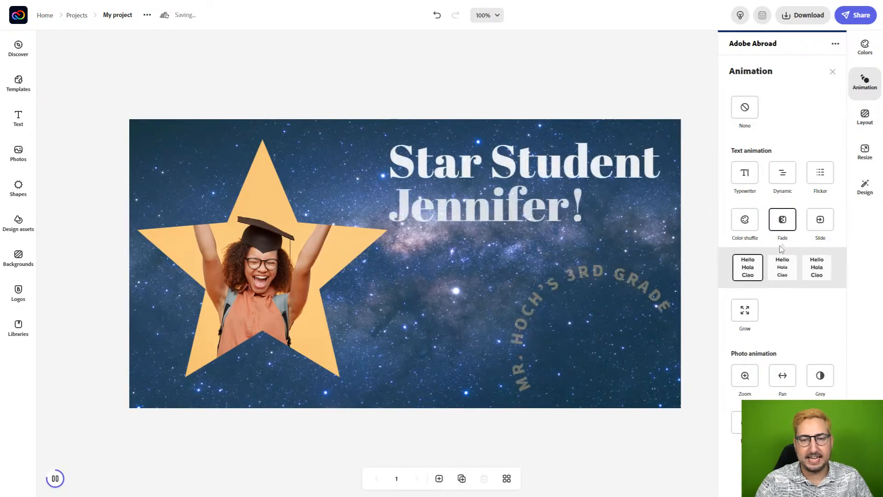
click(786, 279)
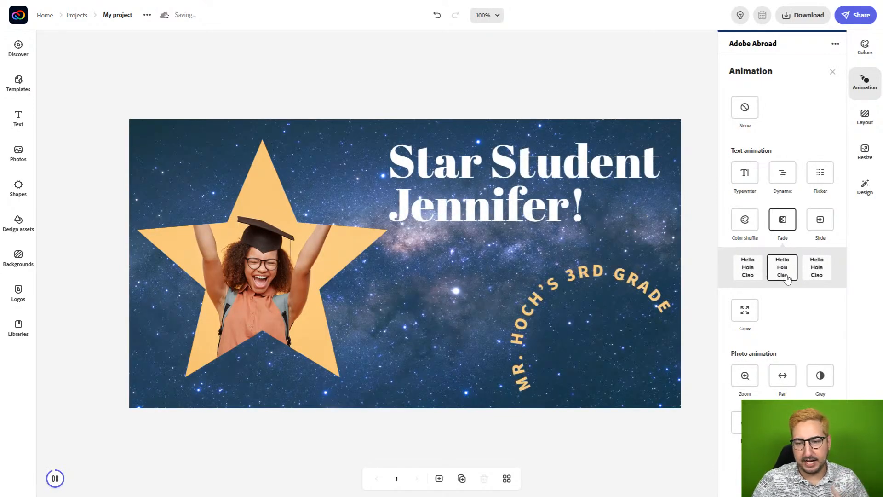
click(817, 224)
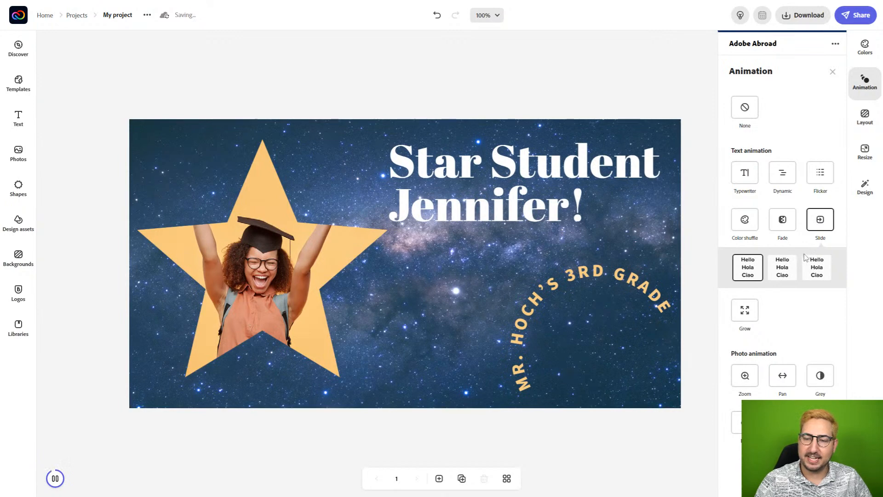
click(783, 270)
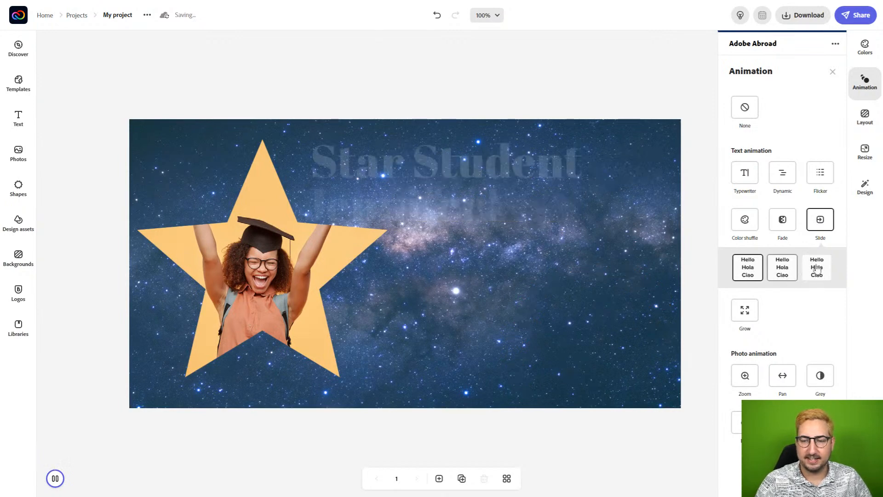
click(816, 269)
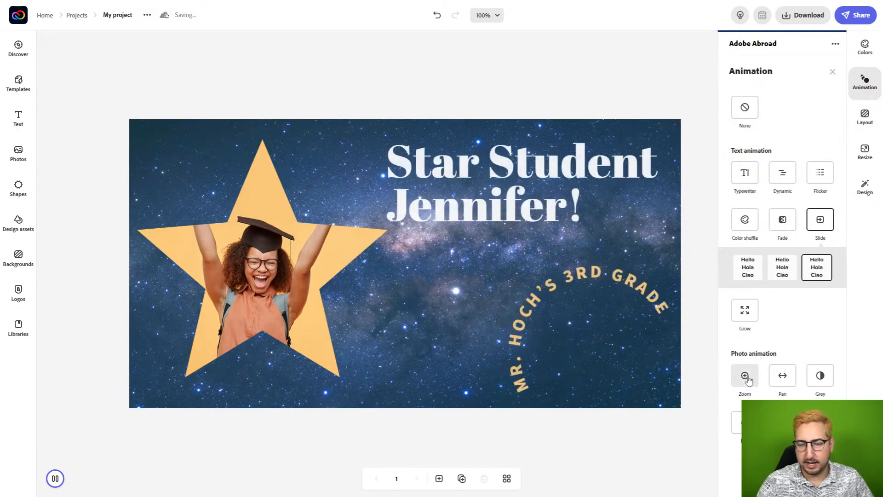
Step: Compare the Pan photo animation, settle on Zoom, and download the animated design as MP4 Video (720p)
click(782, 376)
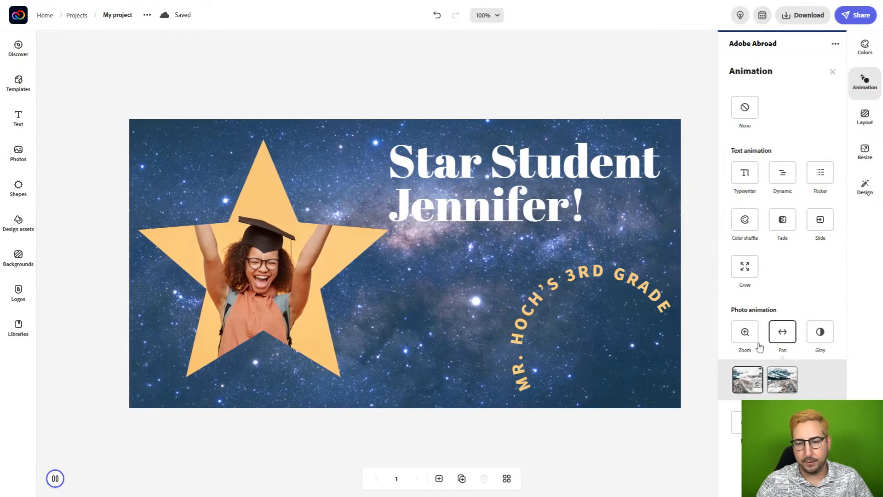
click(746, 338)
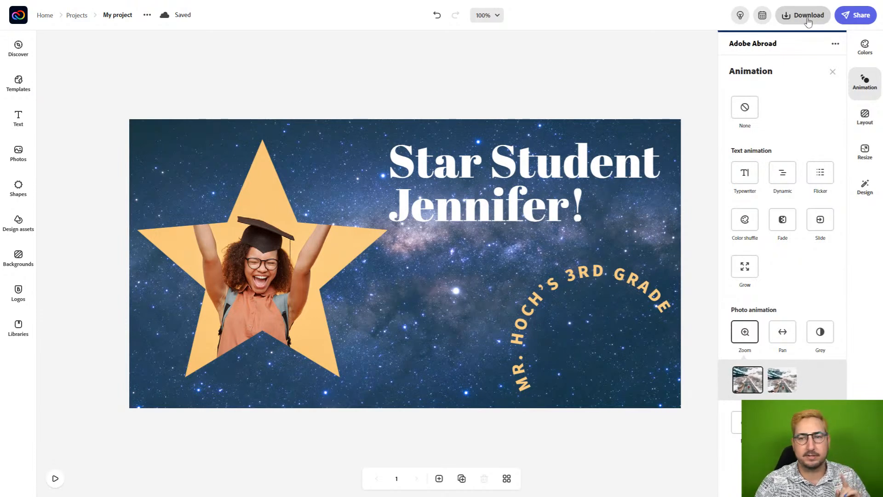
click(809, 18)
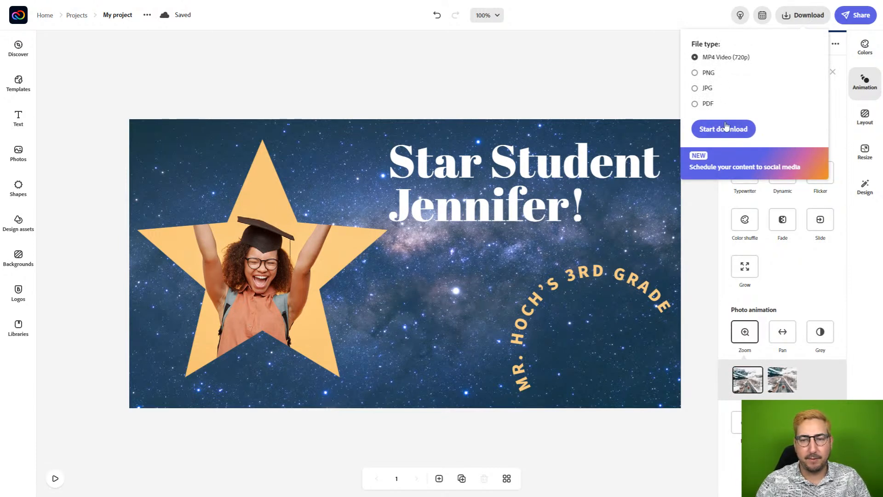
click(726, 130)
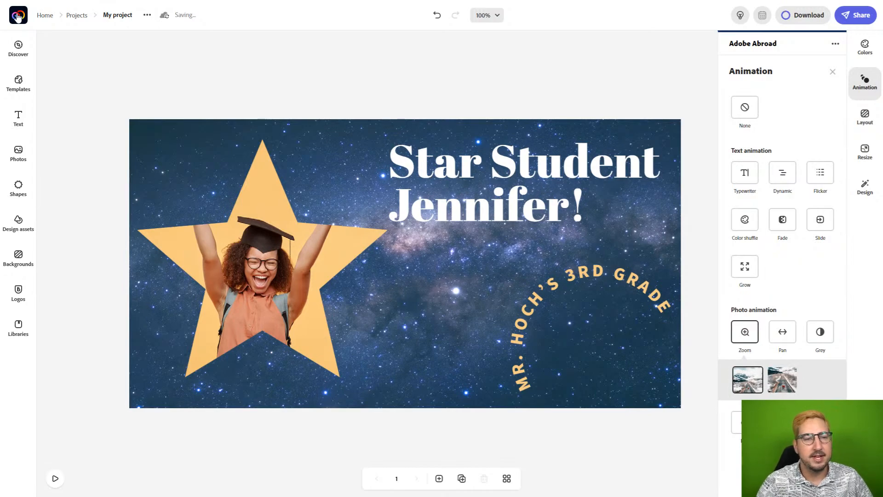
Step: Convert My project-1 (2).mp4 from Downloads with the Convert to GIF quick action at Medium file size and Original Size, and download the GIF
click(18, 16)
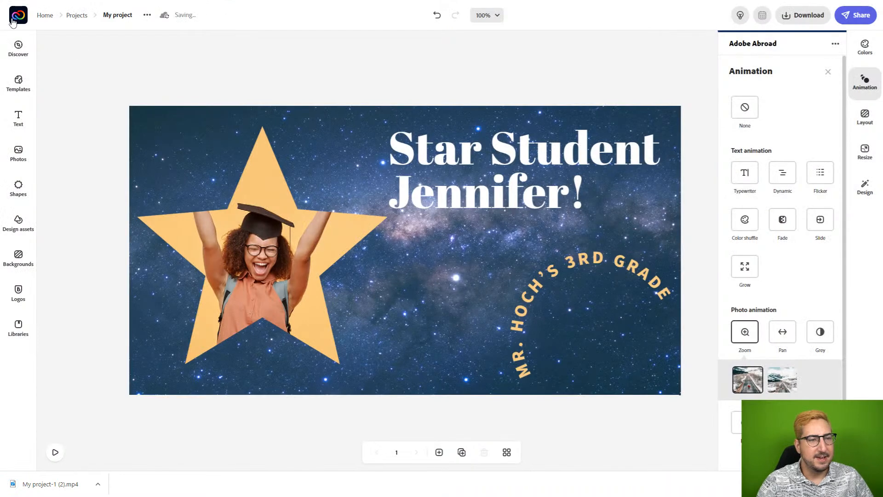
click(19, 18)
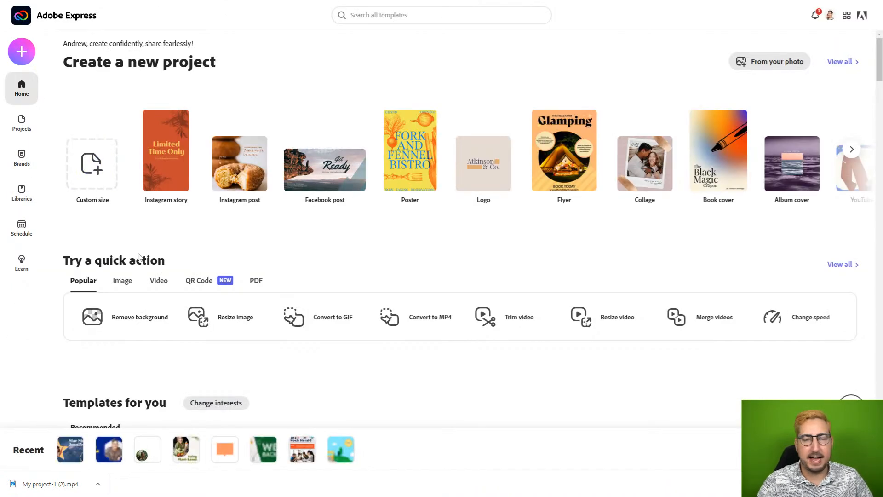
scroll(119, 230, down, 1)
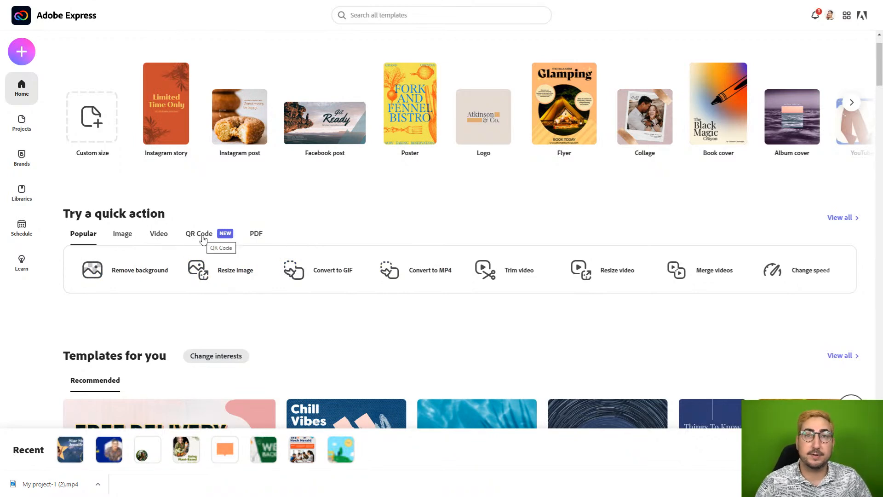
click(160, 234)
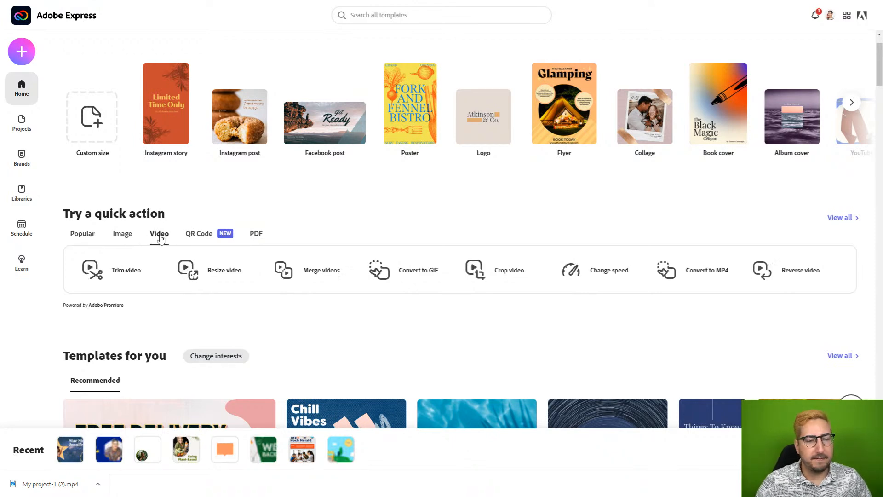
click(412, 270)
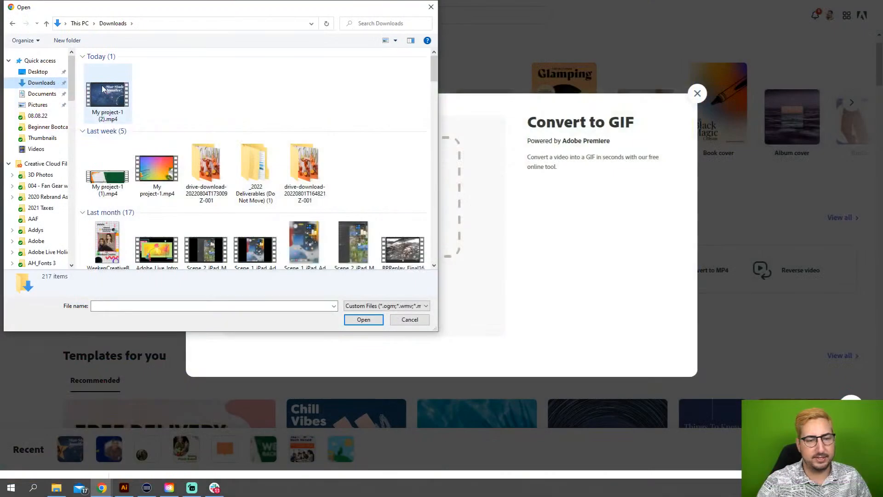
click(103, 89)
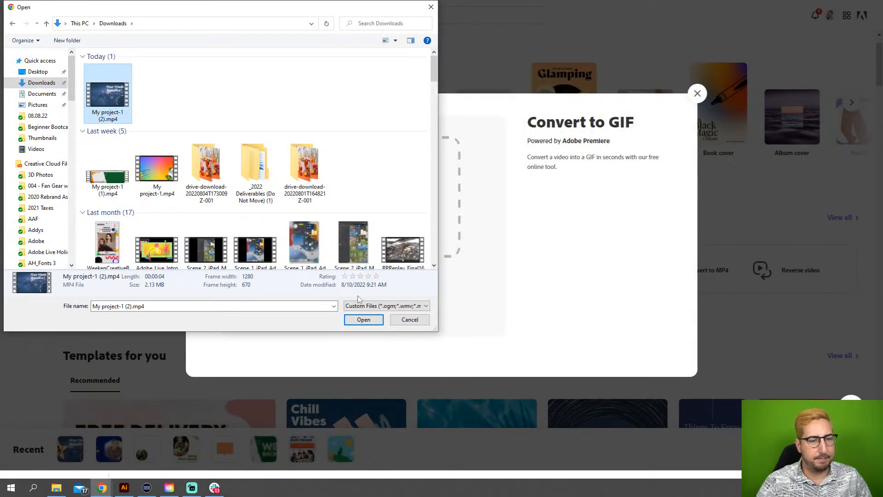
click(363, 320)
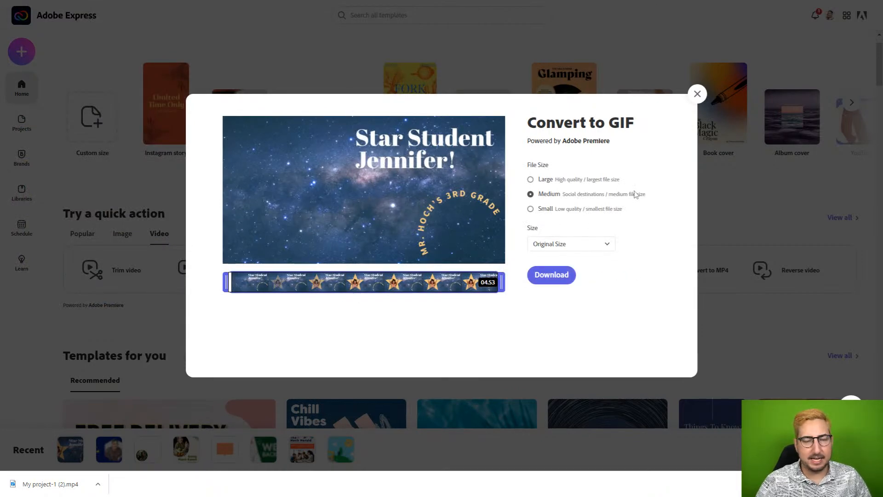
click(552, 275)
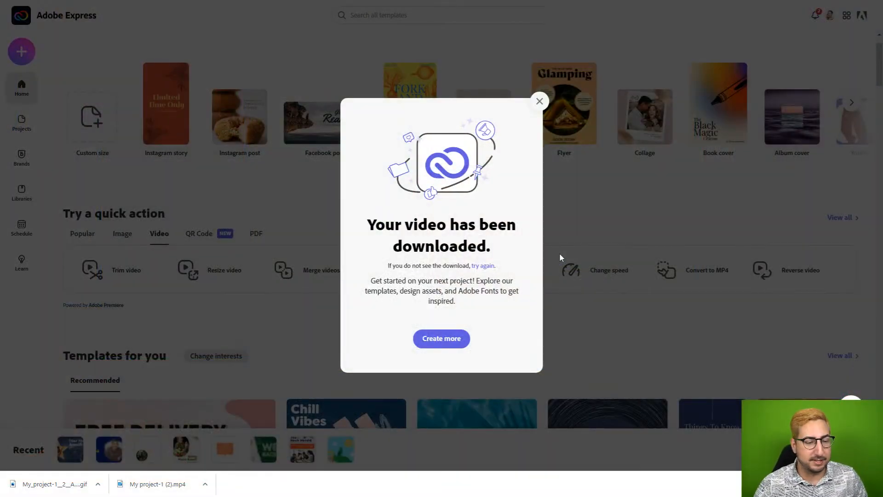
Step: Preview the downloaded GIF enlarged in the image viewer, and close both the viewer and the download confirmation
click(48, 484)
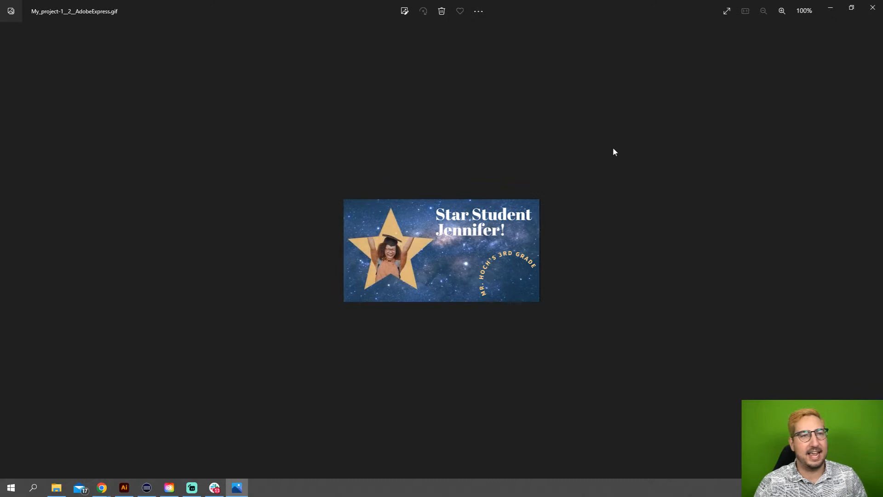
click(781, 11)
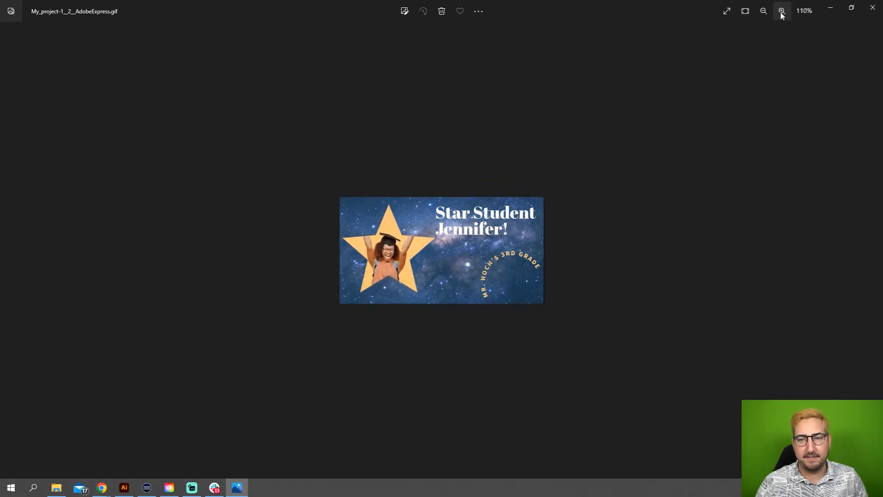
click(782, 12)
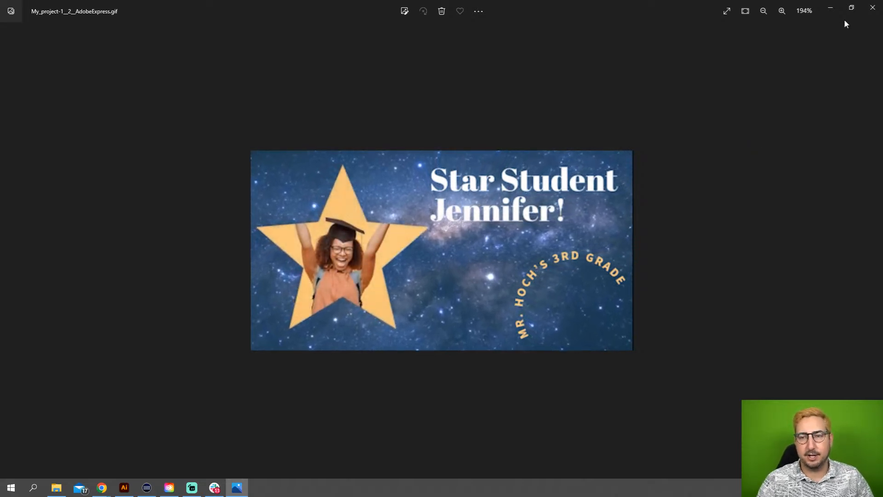
click(873, 7)
click(157, 126)
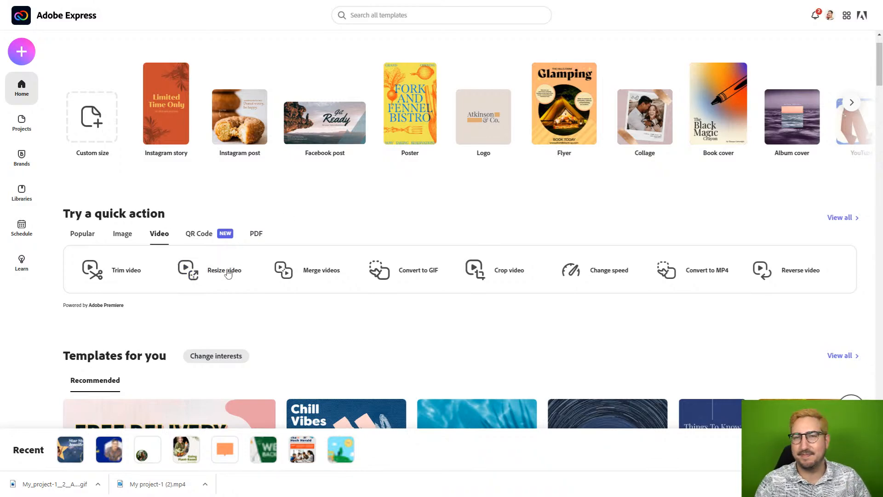
Step: Reopen the recent Back to School banner and change its background to the red of the Adobe Abroad brand colors
click(109, 453)
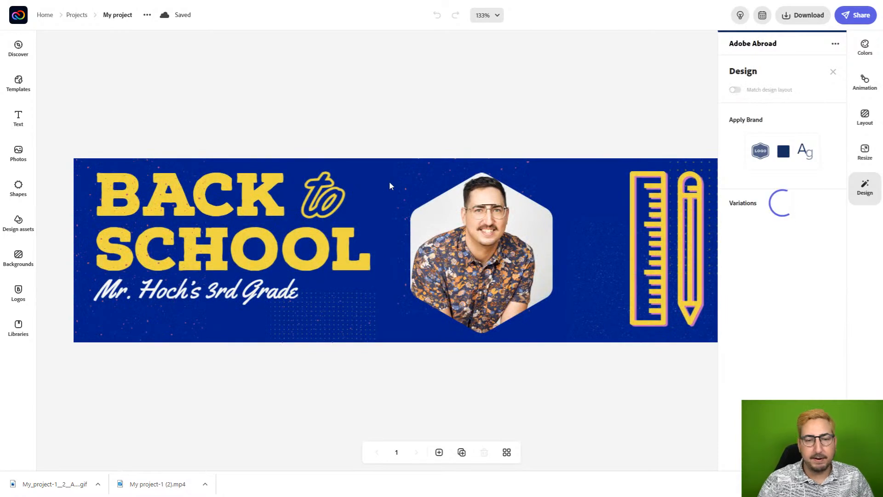
click(381, 189)
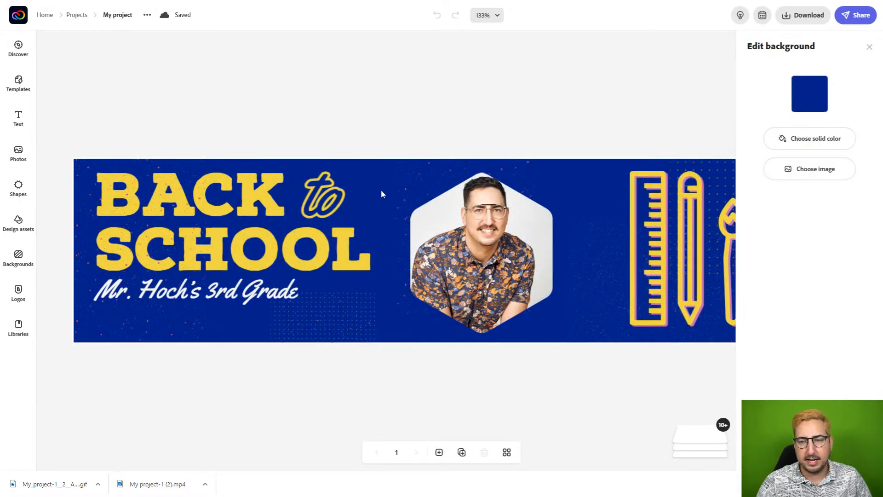
click(811, 99)
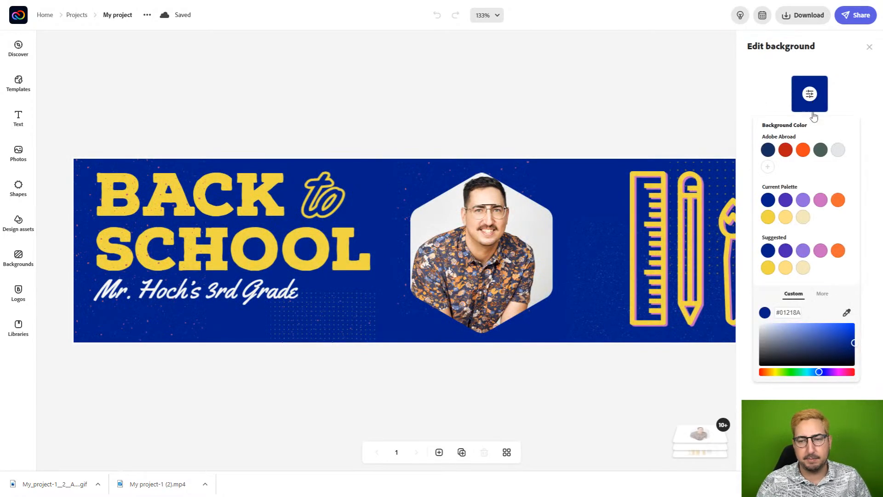
click(786, 151)
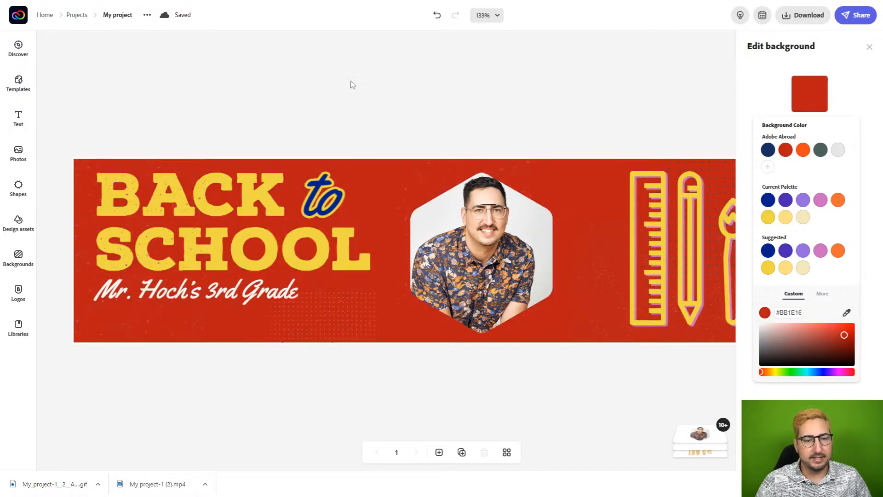
click(446, 87)
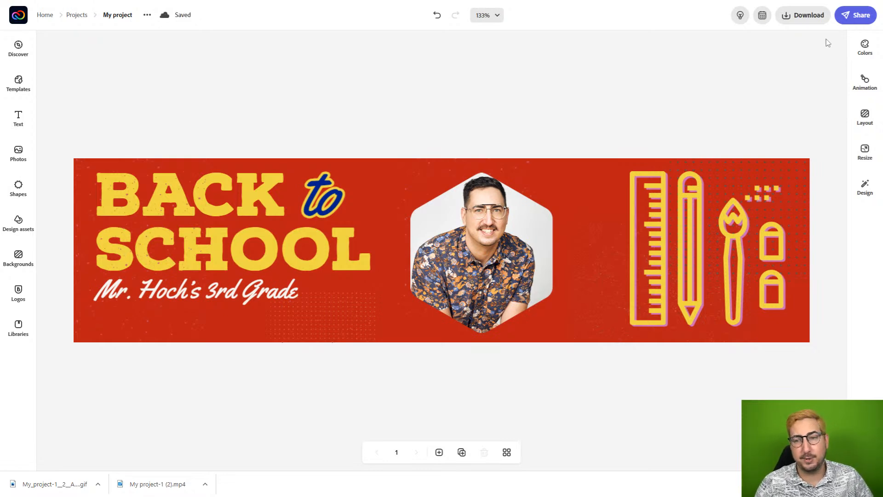
Step: Review the banner's publishing and sharing destinations, and leave without publishing
click(855, 16)
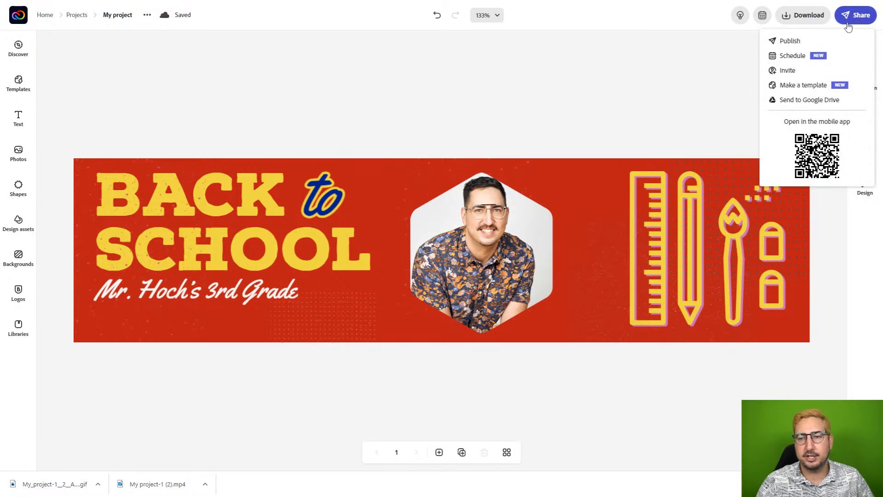
click(814, 42)
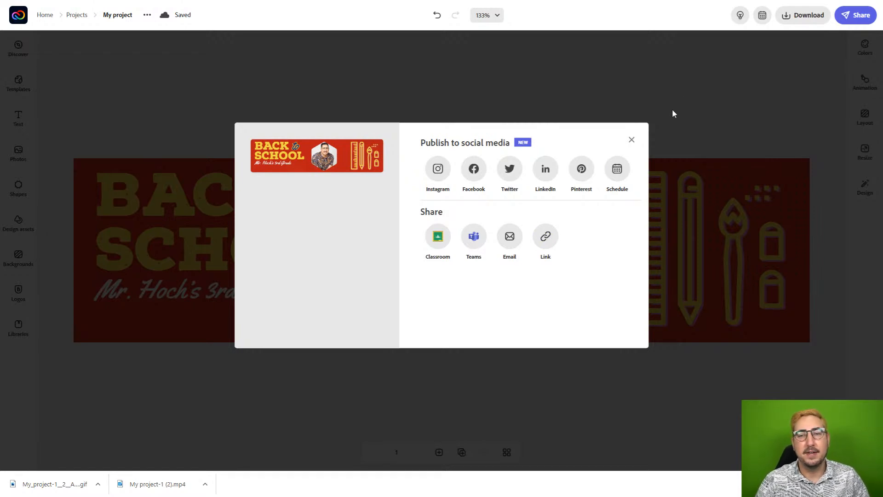
click(632, 140)
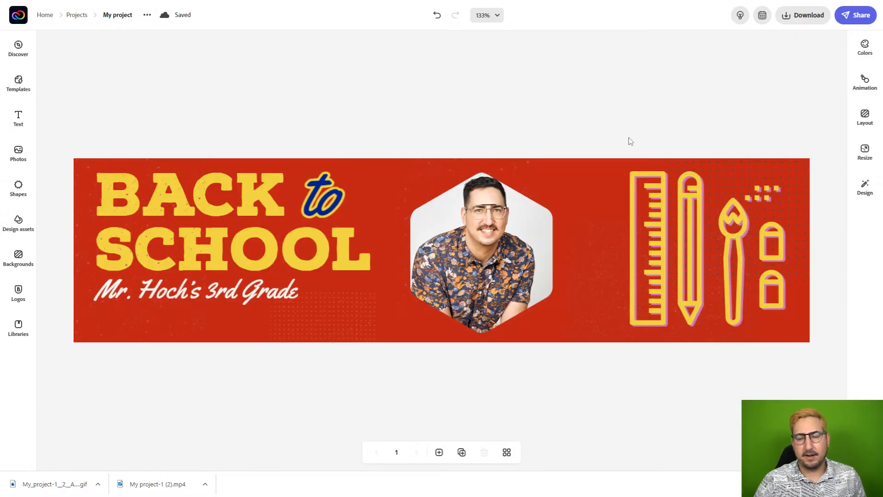